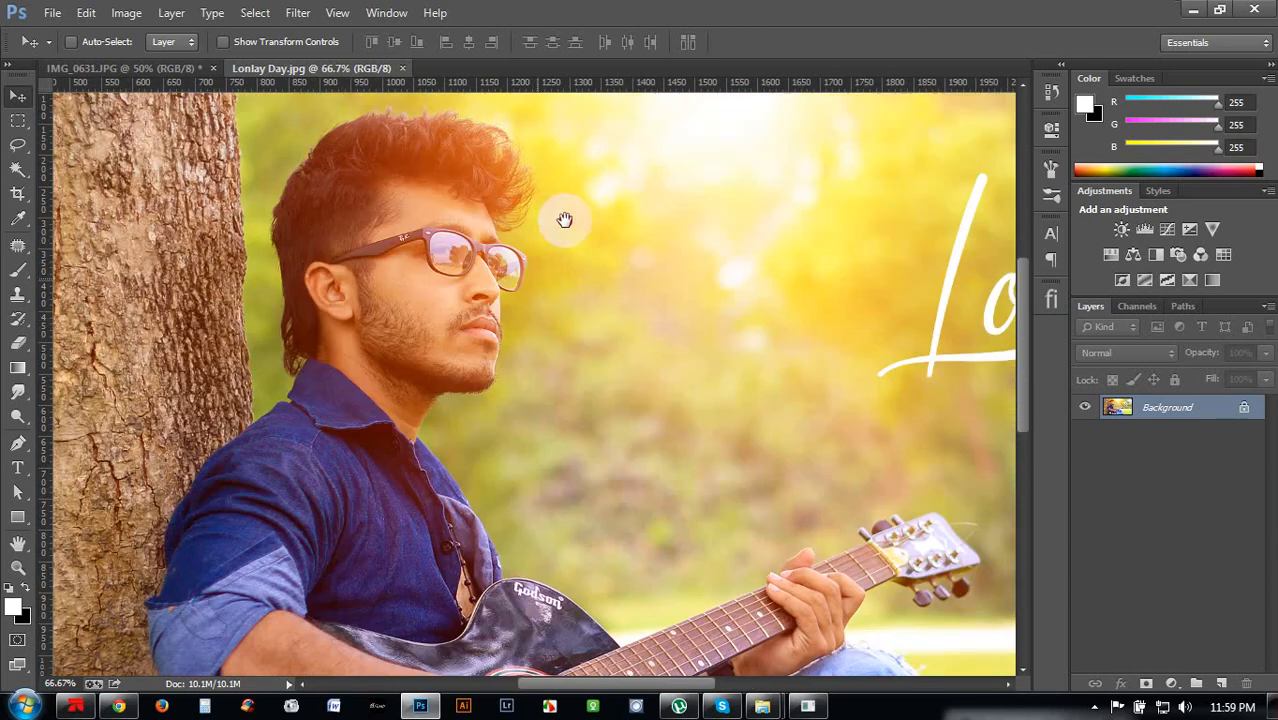
Compare the finished Lonlay Day.jpg with the unedited portrait in IMG_0631.JPG
key(ctrl+minus)
key(ctrl+minus)
key(ctrl+minus)
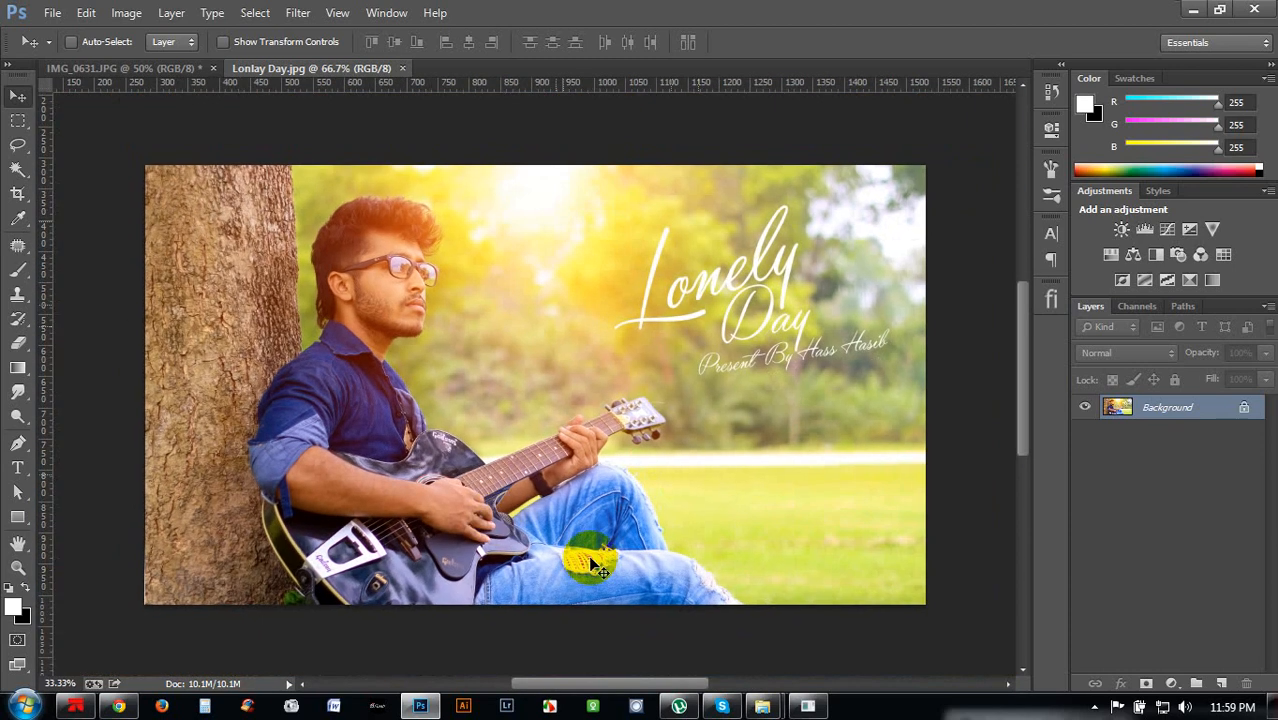
key(ctrl+plus)
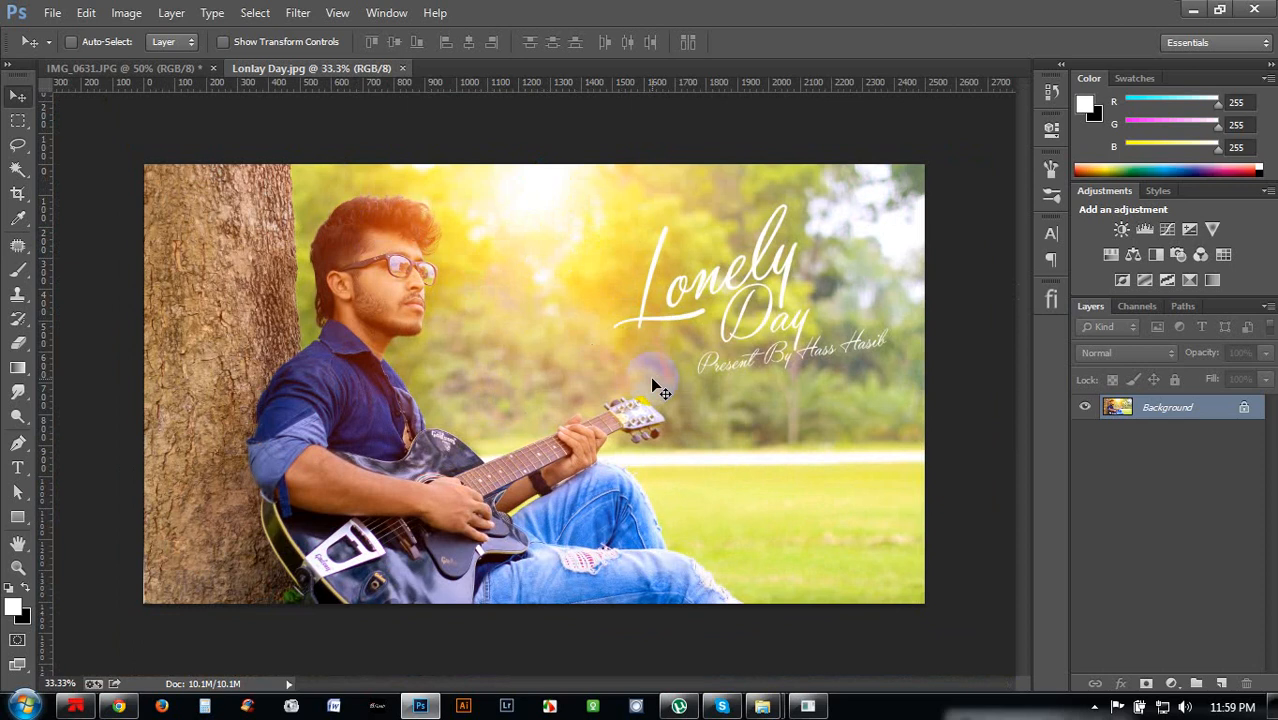
click(184, 72)
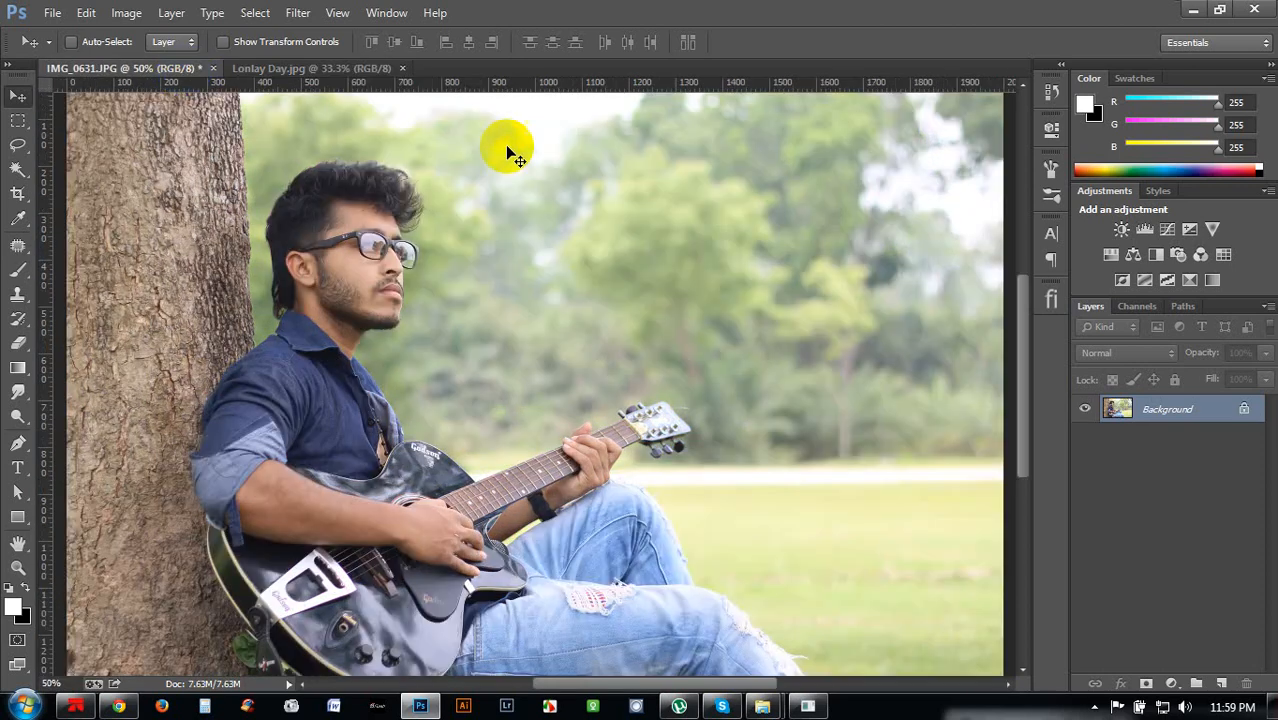
key(ctrl+plus)
key(ctrl+minus)
key(ctrl+minus)
key(ctrl+minus)
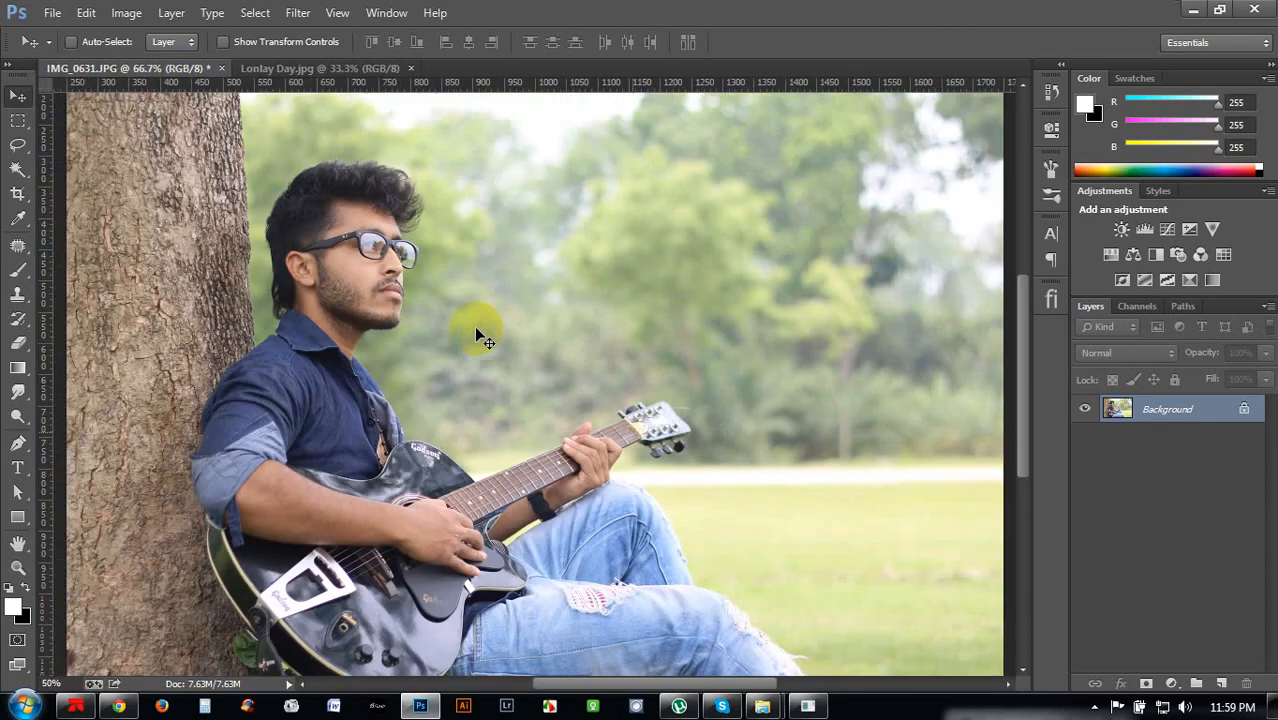
key(ctrl+plus)
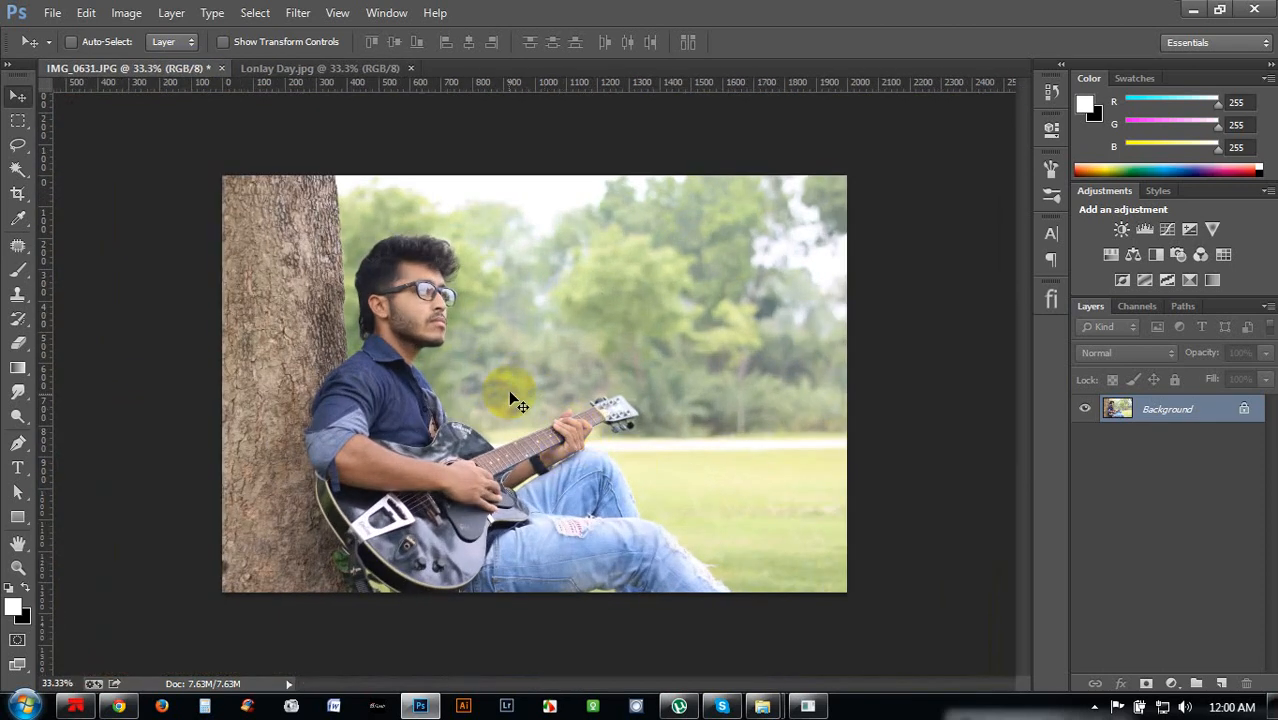
Remove the moles and small blemishes from the man's face using the Spot Healing Brush at size 8 in Content-Aware mode
key(ctrl+plus)
scroll(353, 328, up, 5)
key(ctrl+plus)
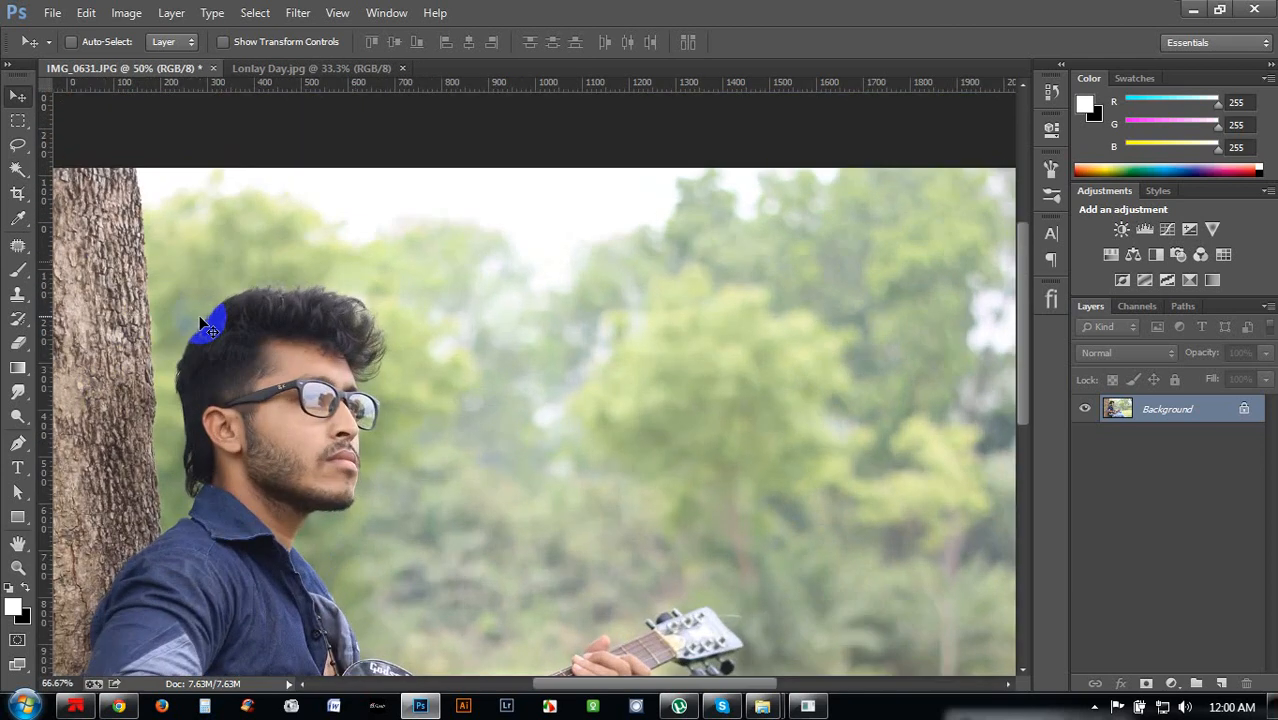
key(ctrl+plus)
key(ctrl+plus)
drag(528, 414, 726, 346)
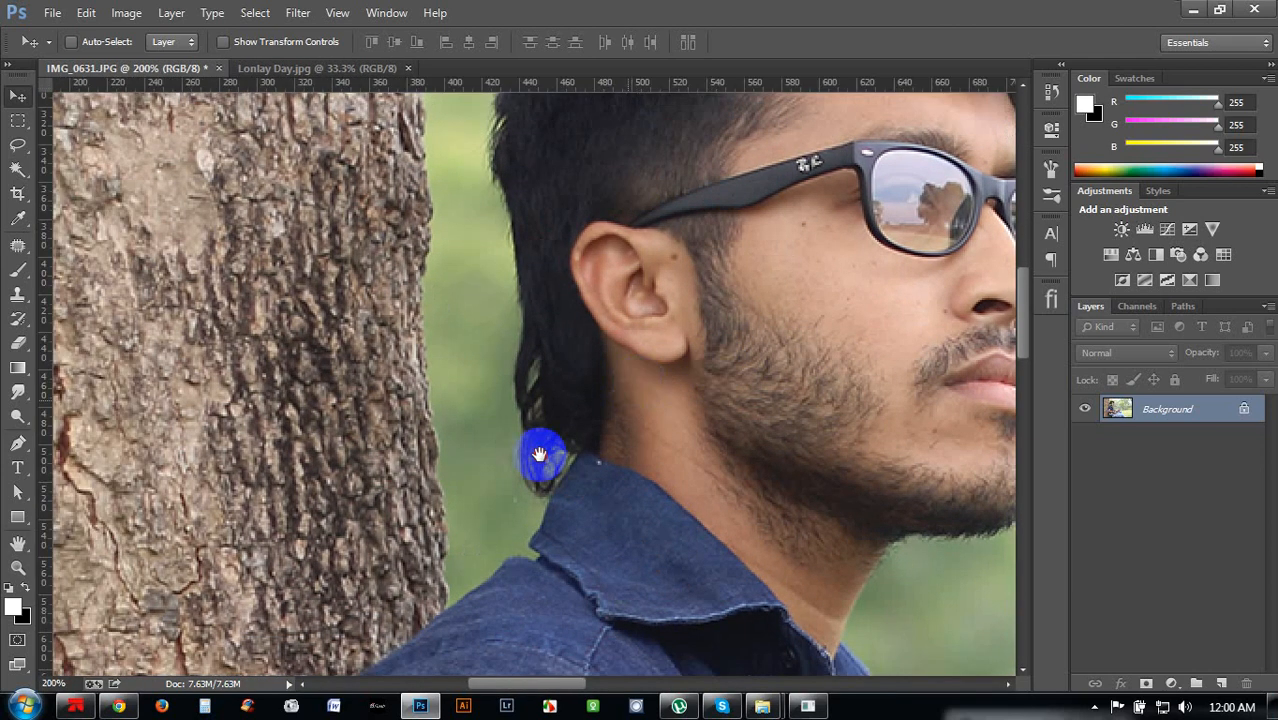
drag(539, 455, 450, 447)
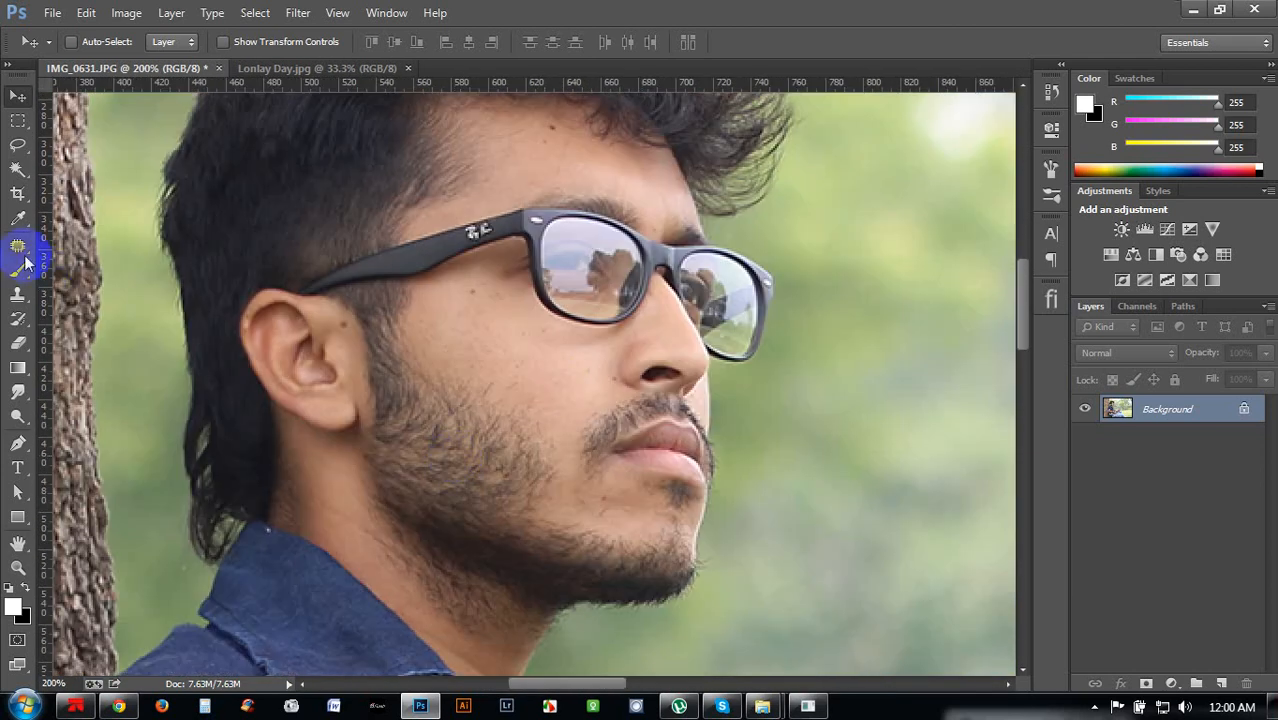
mouse_move(26, 262)
mouse_down()
mouse_move(125, 260)
mouse_move(112, 245)
mouse_up()
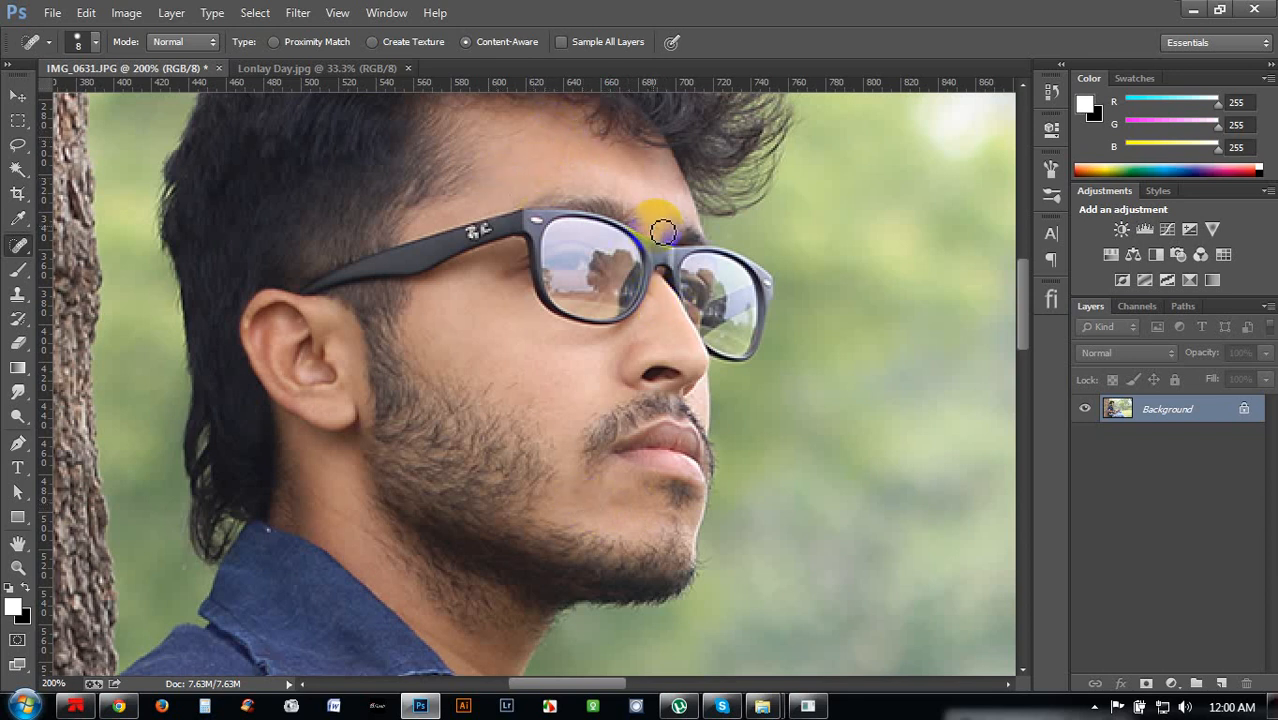
click(720, 343)
Examine the face, arm, hand and shirt up close and the whole photo for remaining blemishes
key(ctrl+minus)
key(ctrl+minus)
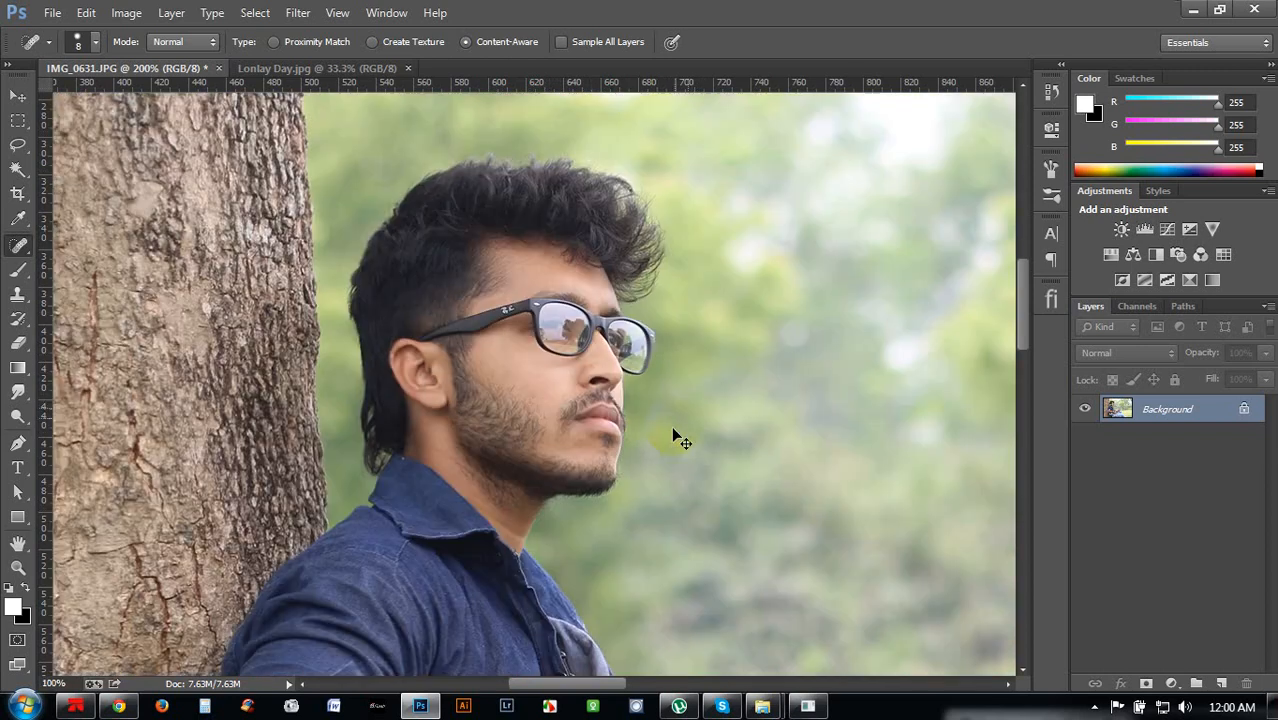
scroll(651, 430, down, 5)
key(ctrl+plus)
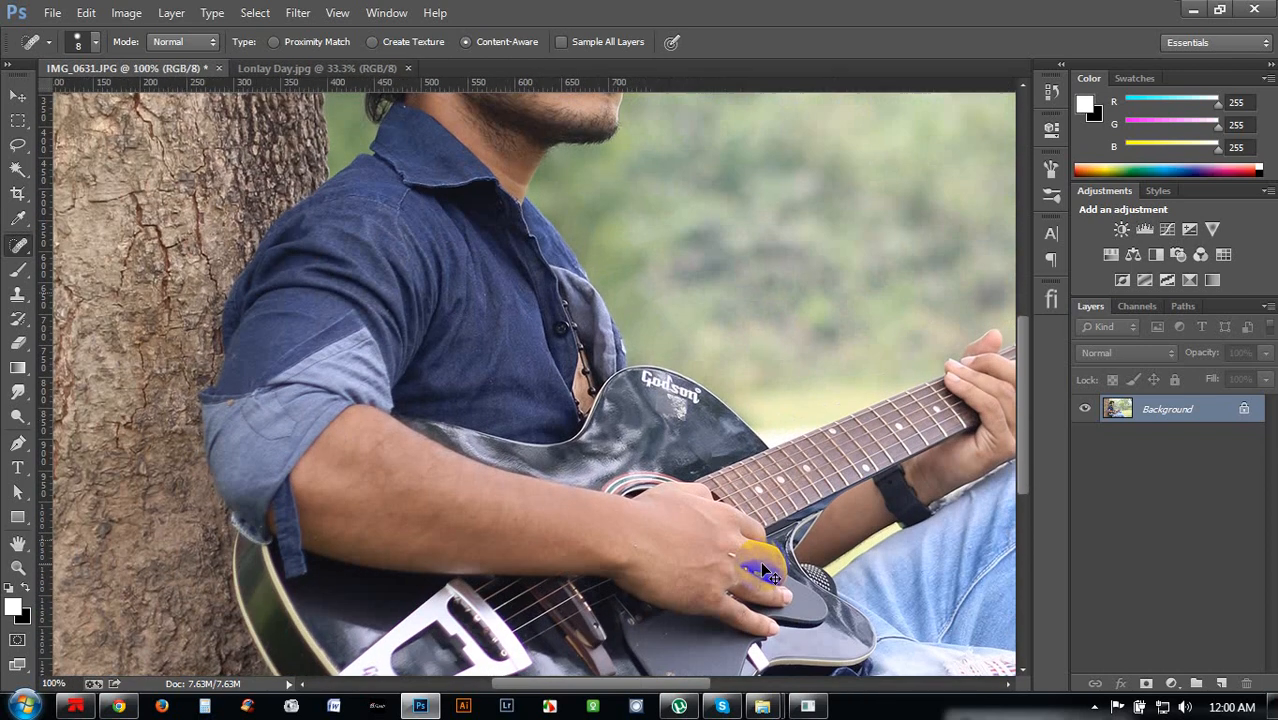
scroll(756, 562, down, 1)
key(ctrl+plus)
scroll(742, 567, down, 1)
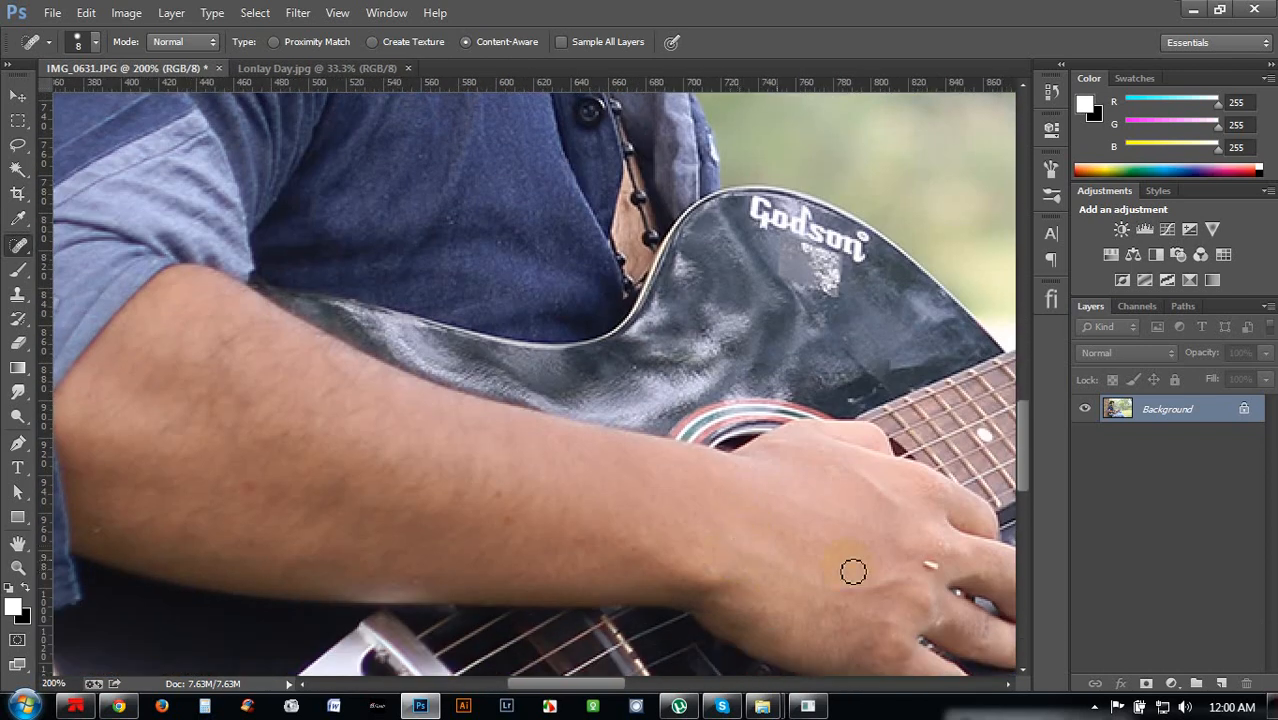
scroll(290, 214, up, 10)
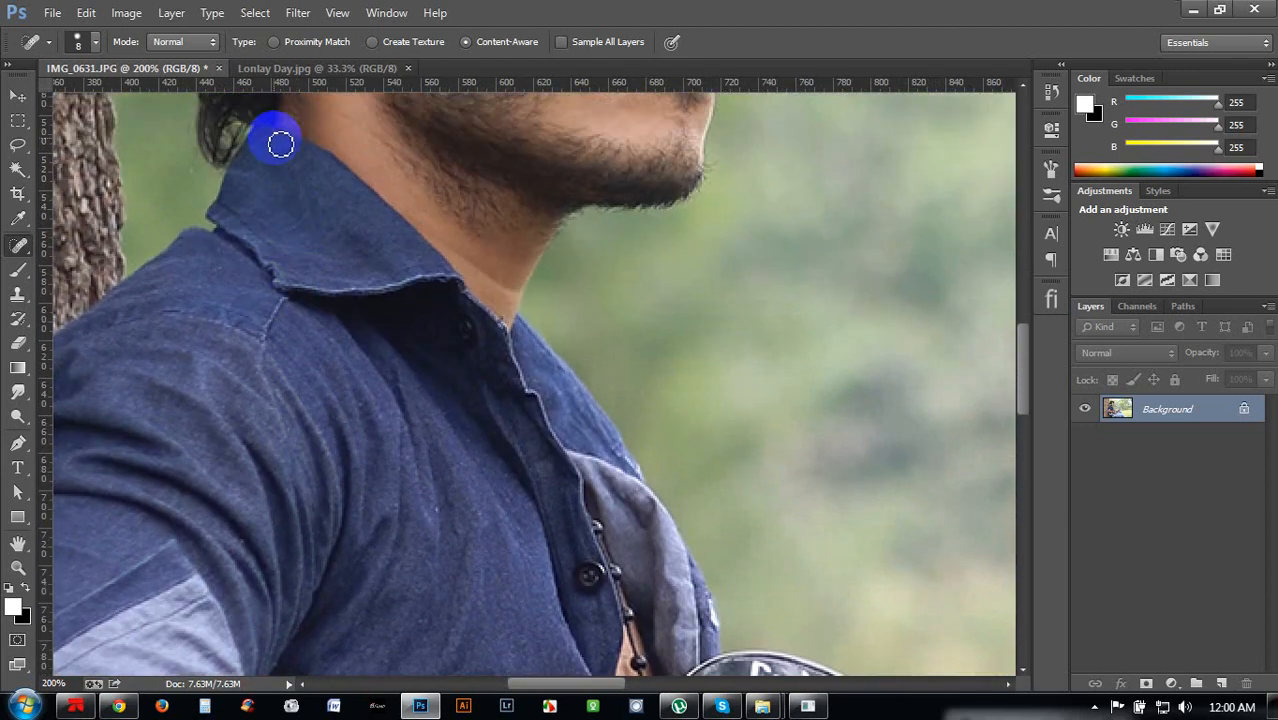
key(ctrl+minus)
key(ctrl+minus)
key(ctrl+minus)
key(ctrl+minus)
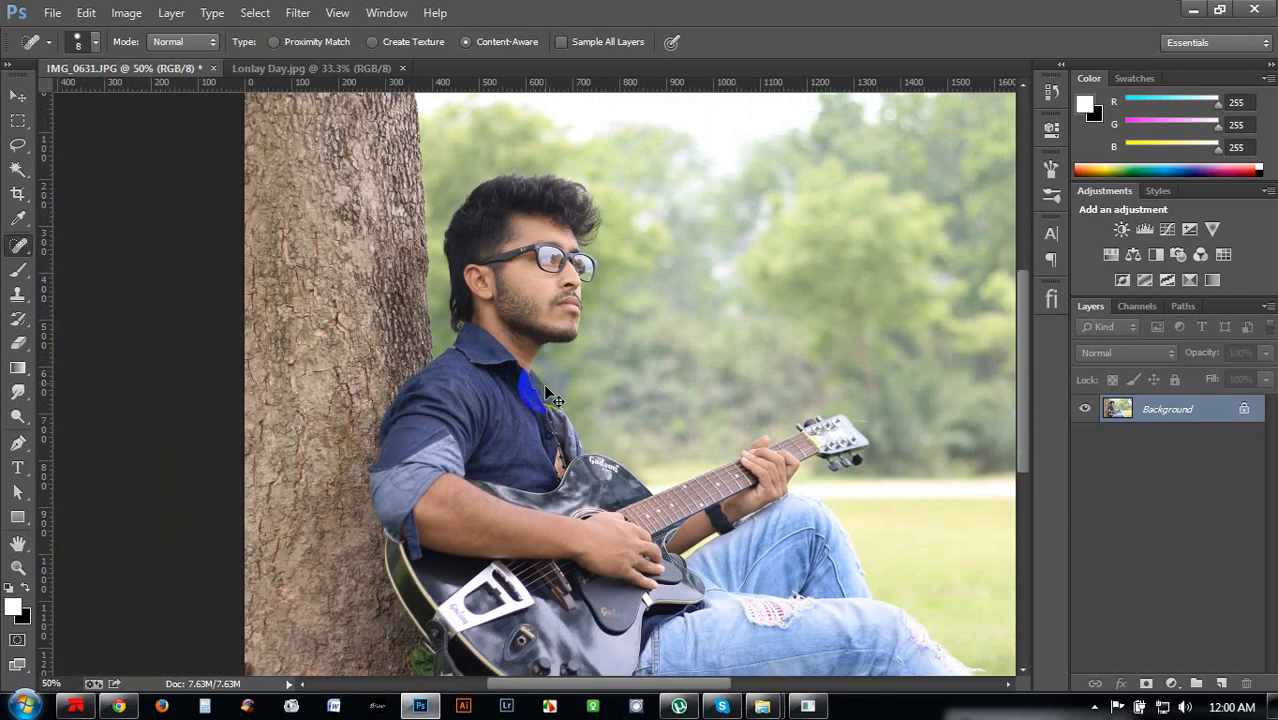
key(ctrl+plus)
key(ctrl+minus)
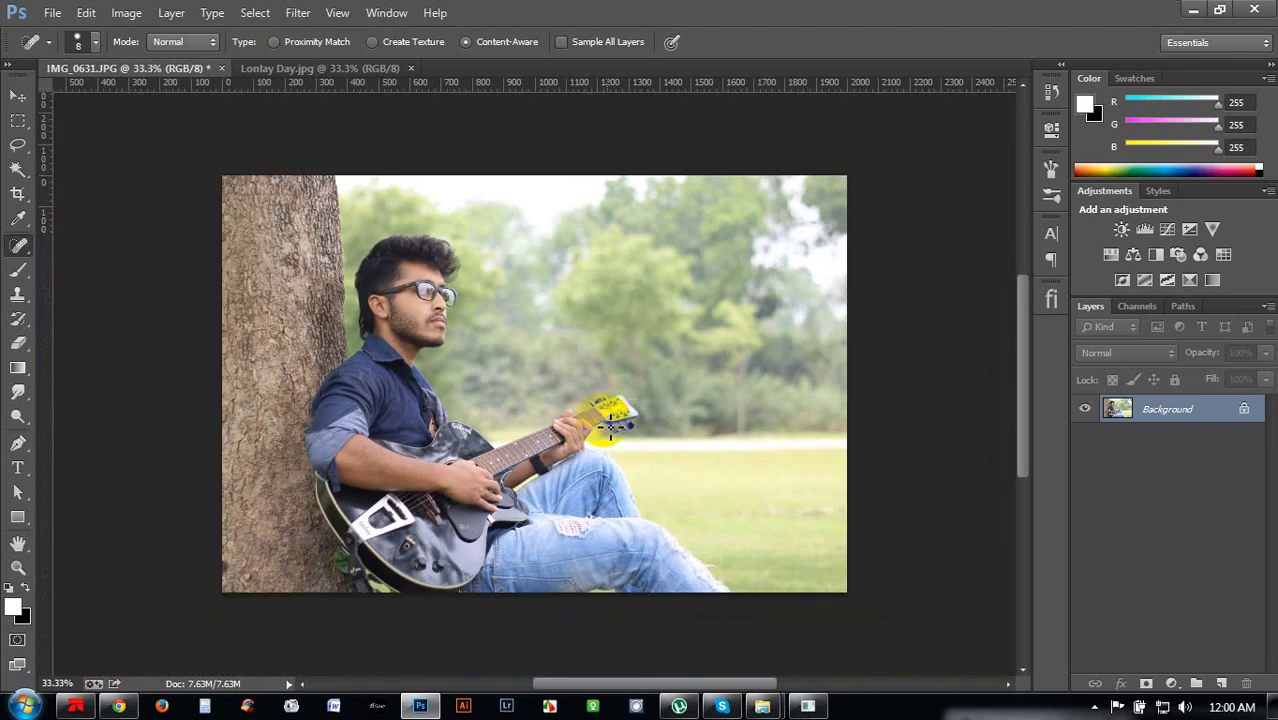
Apply Auto Contrast to the photo
click(126, 12)
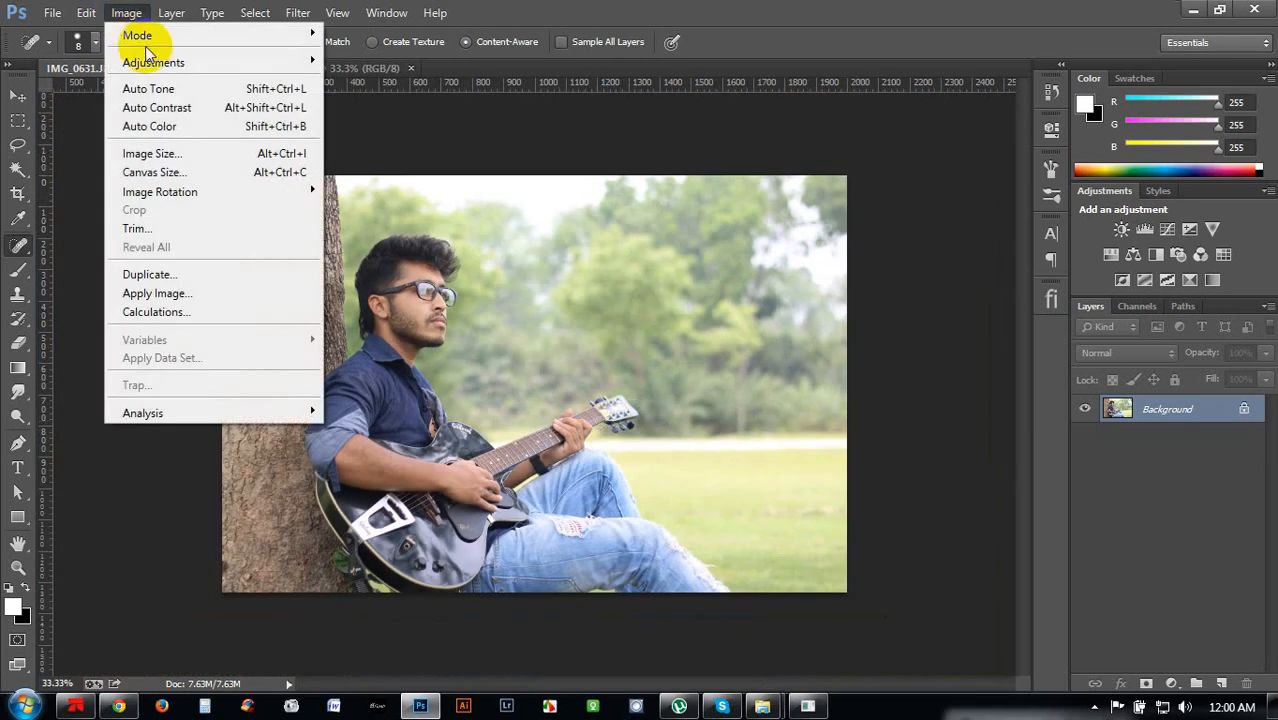
mouse_move(164, 65)
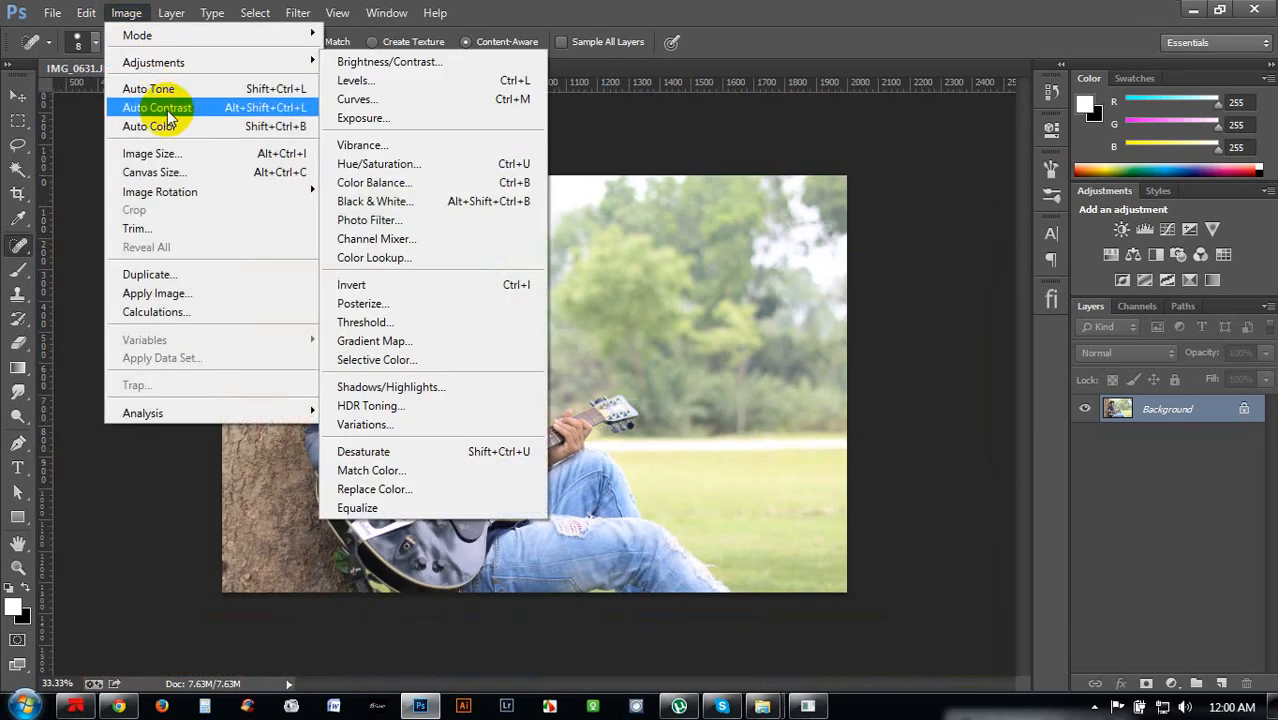
click(171, 108)
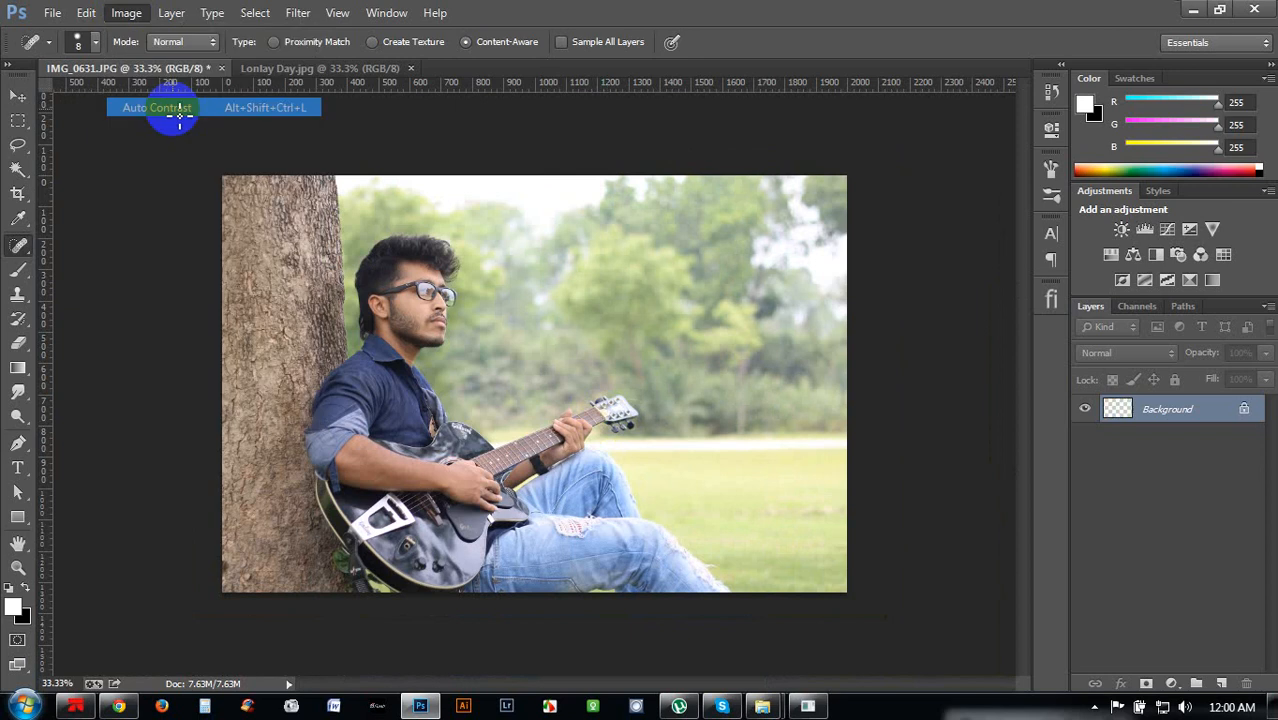
drag(332, 197, 340, 195)
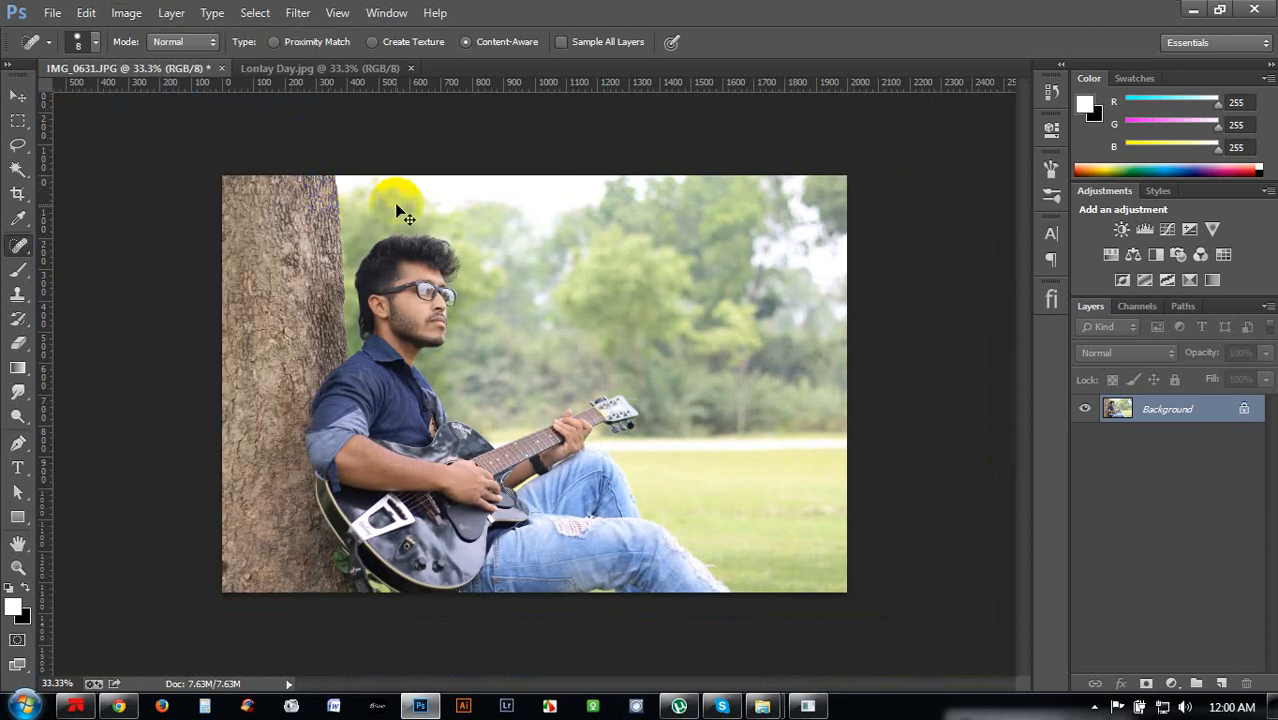
drag(237, 318, 243, 320)
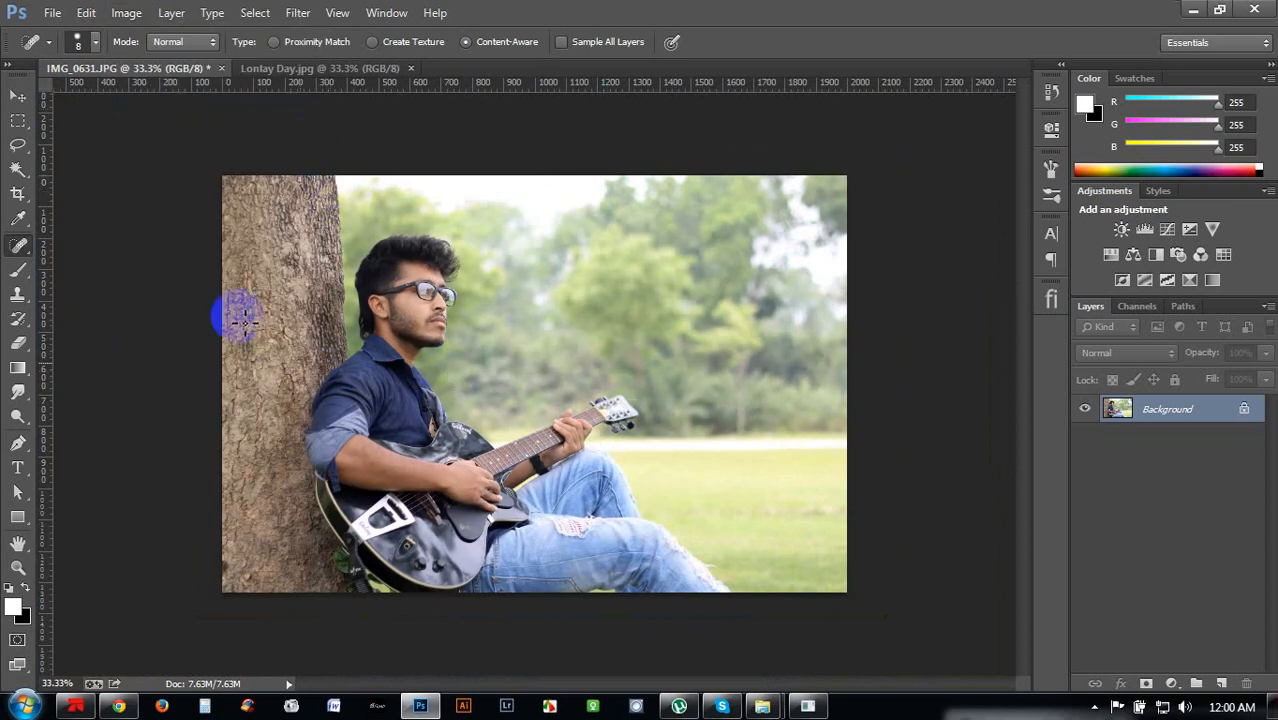
Open the photo in the Camera Raw Filter and set Shadows to +49, Highlights to -64 and Whites to +24
click(297, 13)
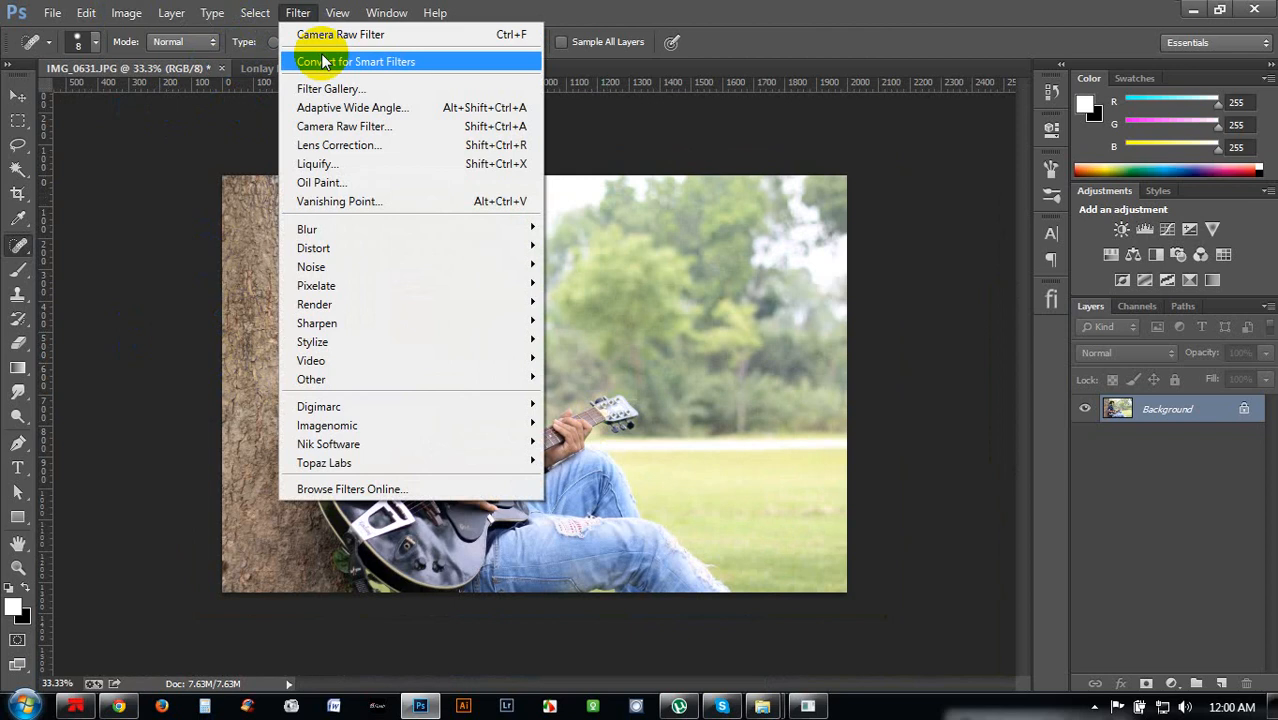
click(349, 127)
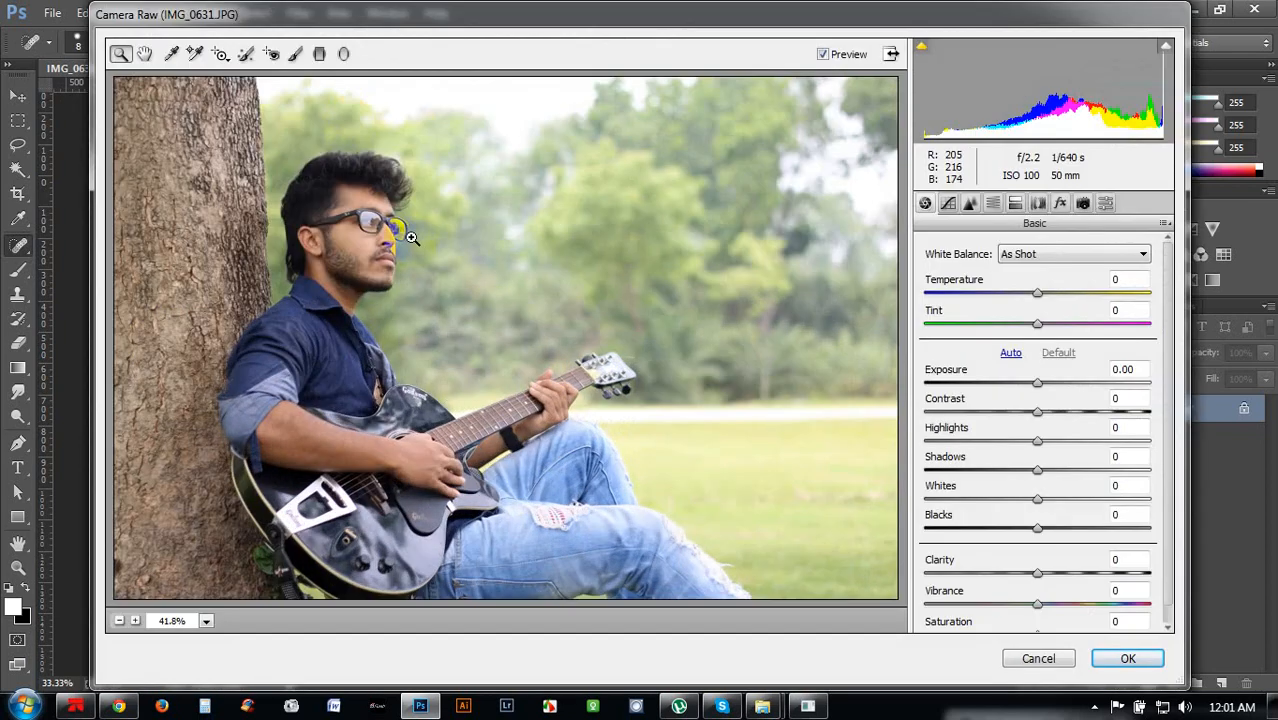
click(1034, 476)
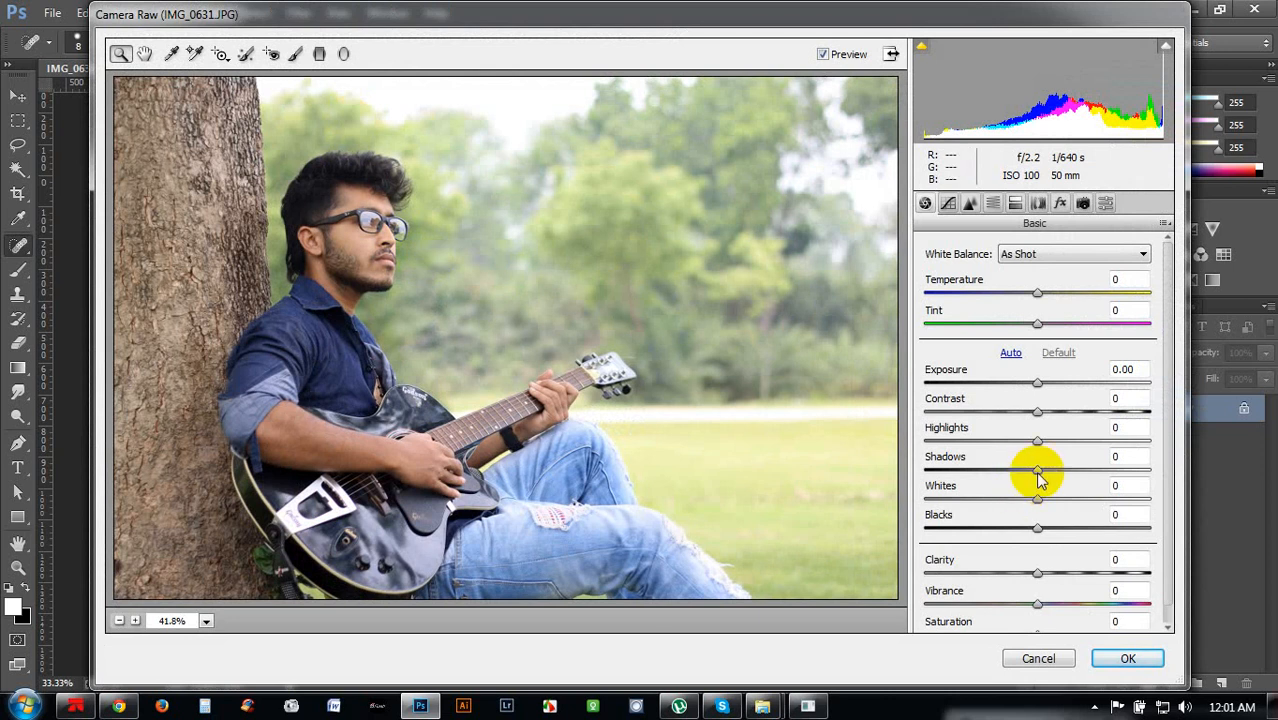
drag(1040, 480, 1095, 487)
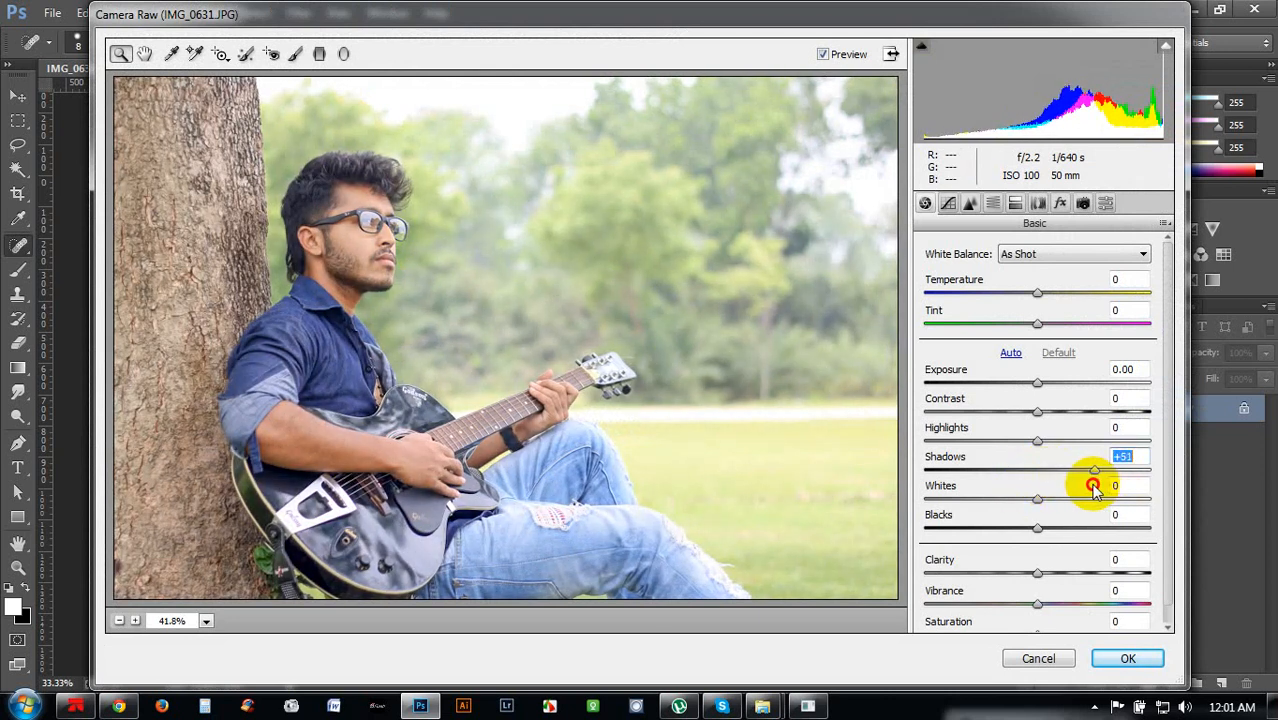
drag(1031, 450, 961, 465)
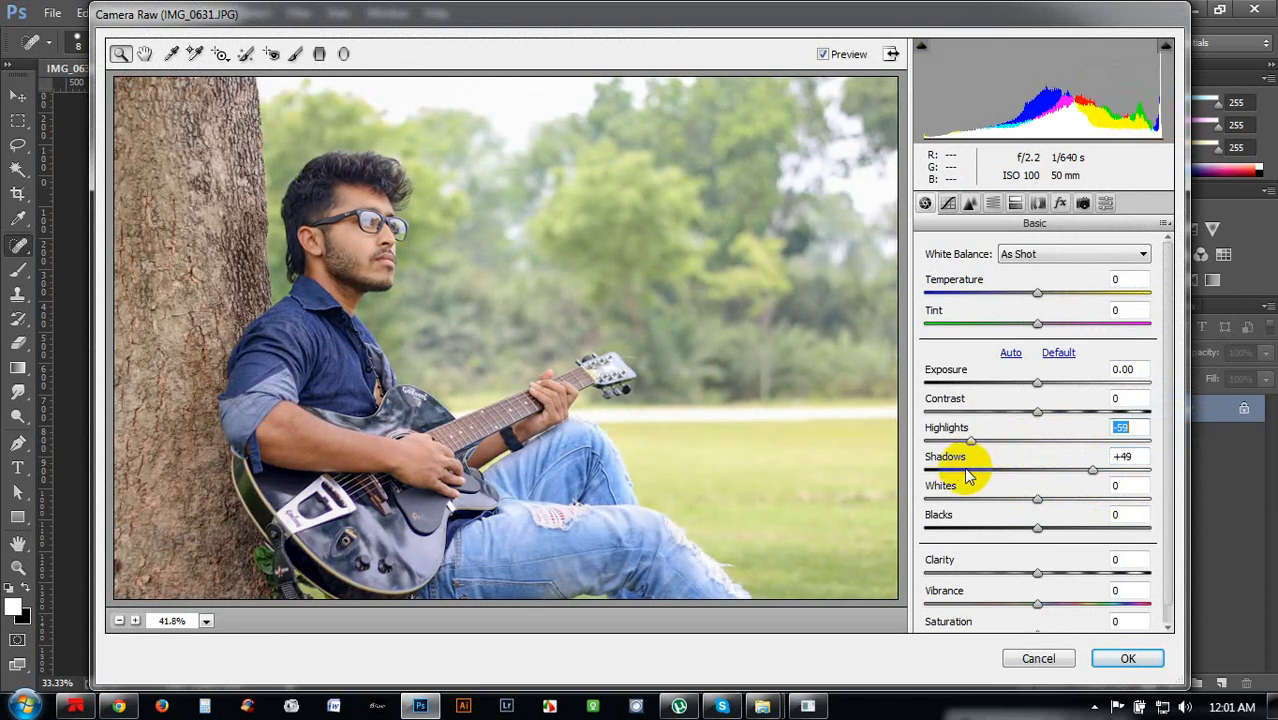
click(1039, 501)
drag(1039, 501, 1064, 501)
mouse_move(970, 440)
mouse_down()
mouse_move(947, 442)
mouse_move(966, 444)
mouse_up()
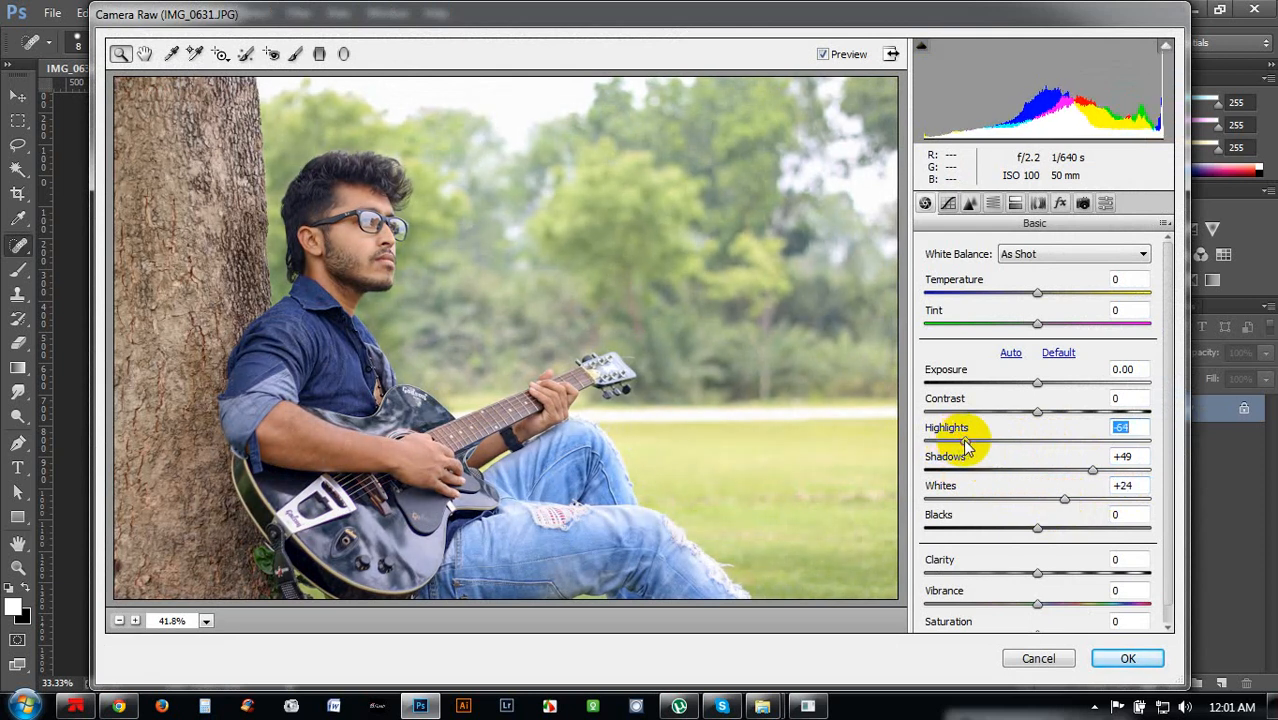
Set Blacks to -15 and Vibrance to +91 in the basic Camera Raw adjustments
scroll(1018, 430, down, 1)
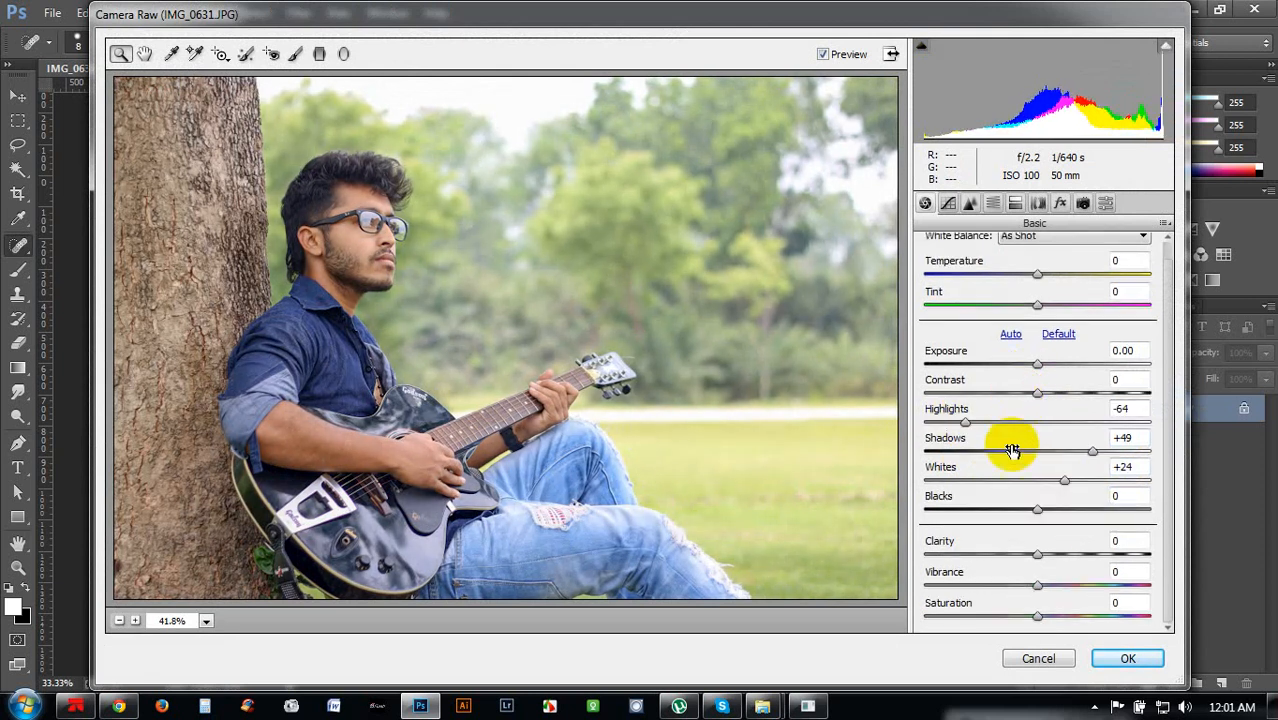
mouse_move(1038, 513)
mouse_down()
mouse_move(1050, 508)
mouse_move(1015, 508)
mouse_up()
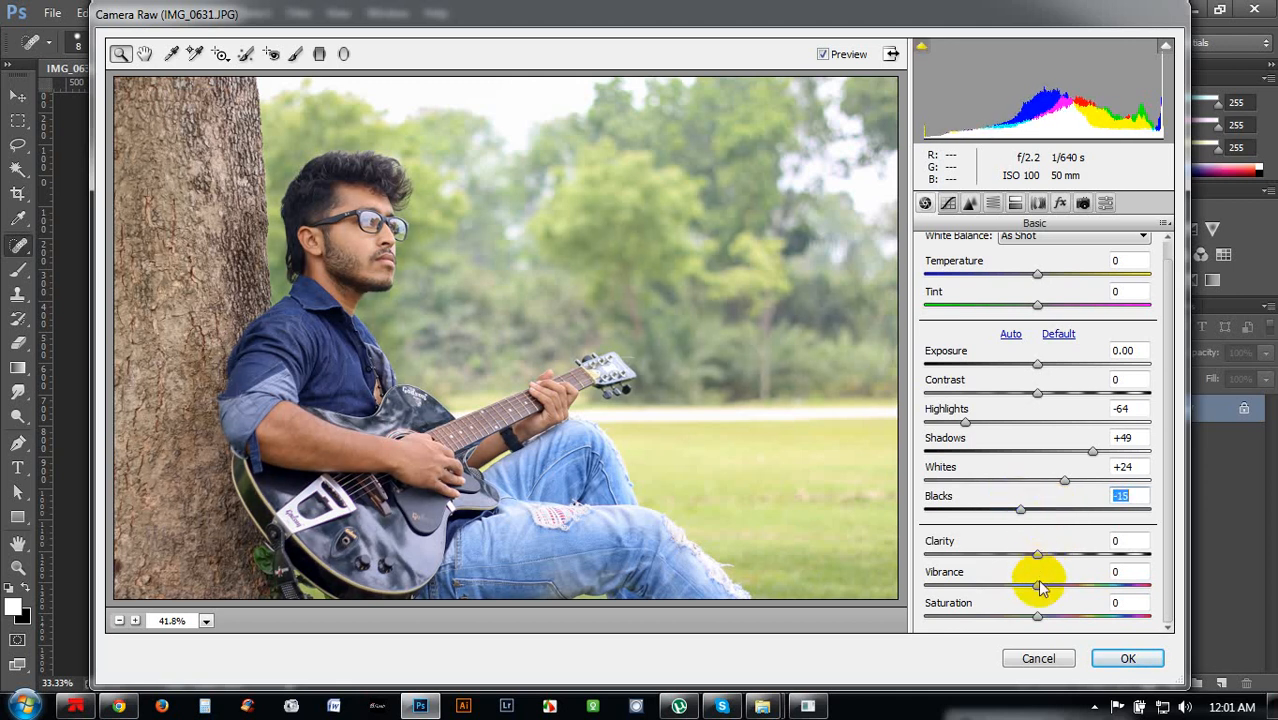
drag(1043, 596, 1137, 612)
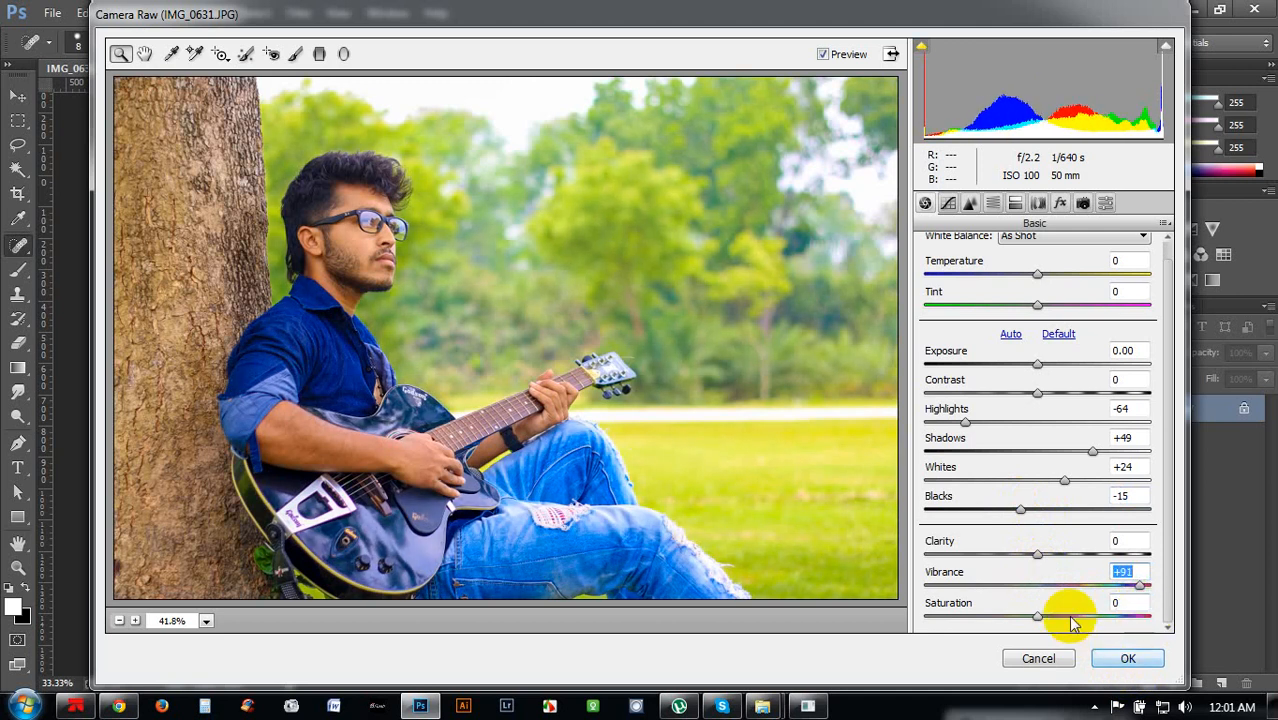
Set the sharpening Amount to 11 and noise reduction Luminance to 13, and apply the Camera Raw adjustments
click(948, 203)
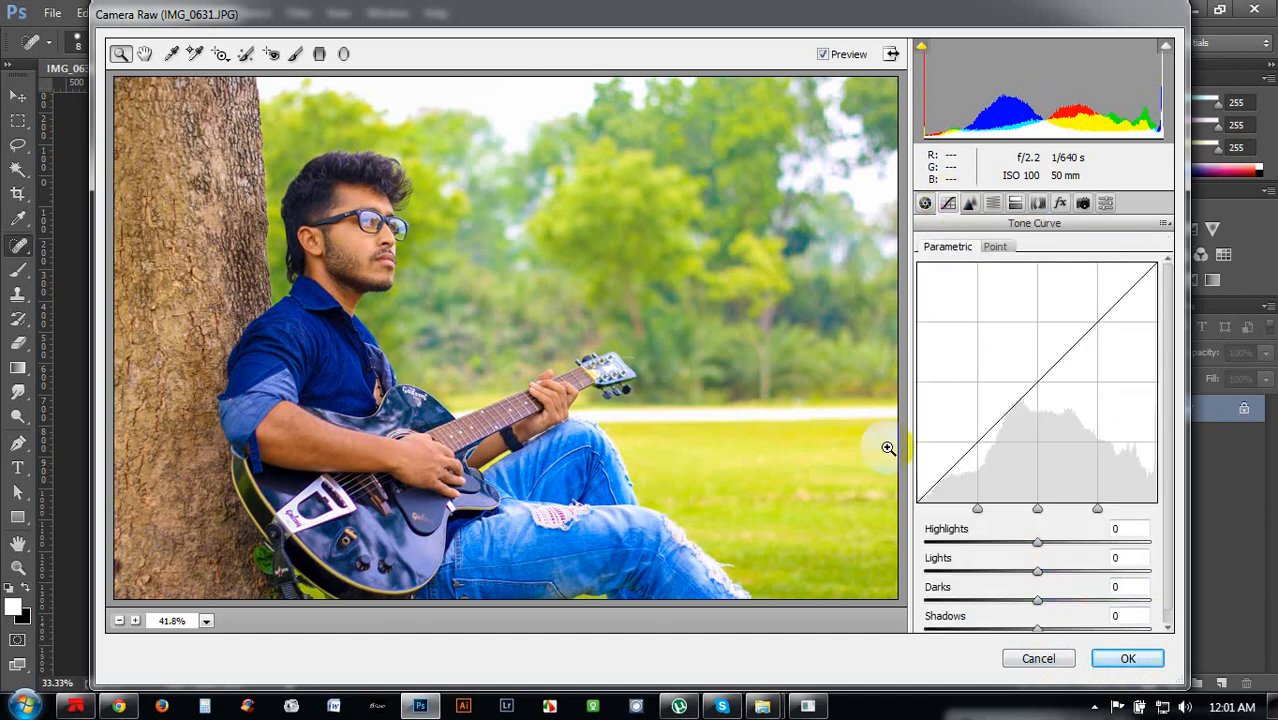
click(442, 334)
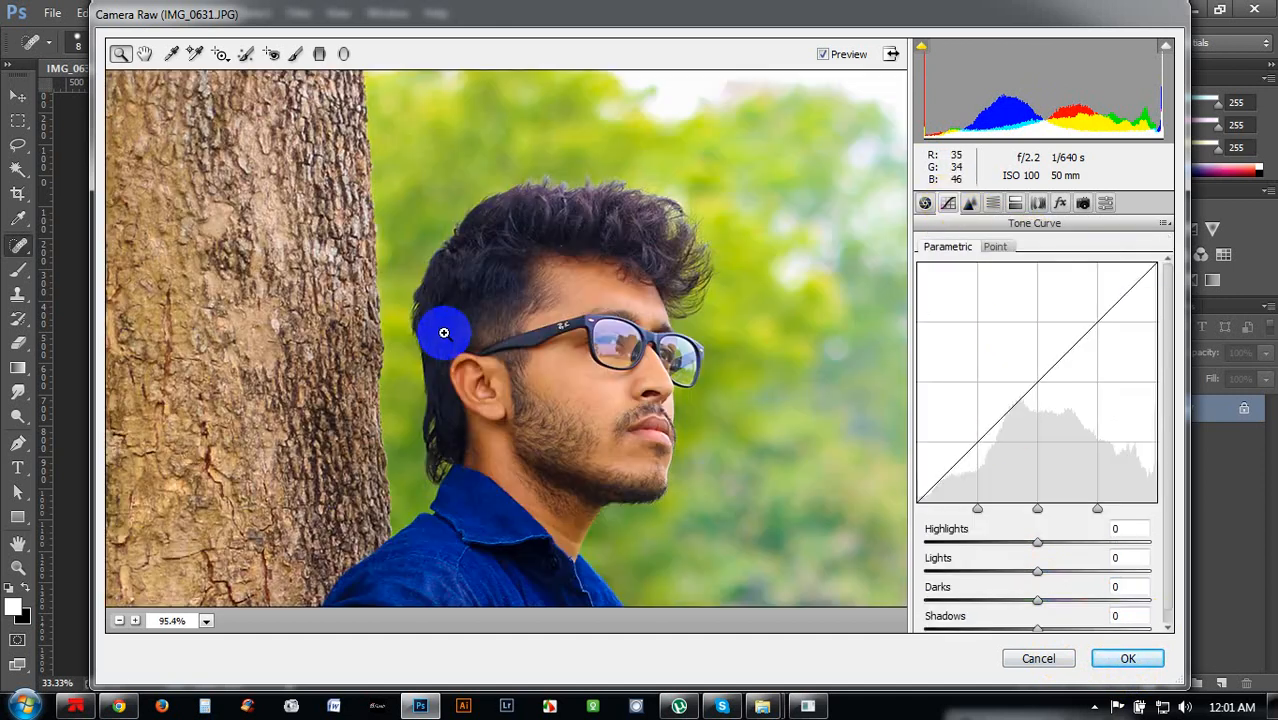
click(970, 203)
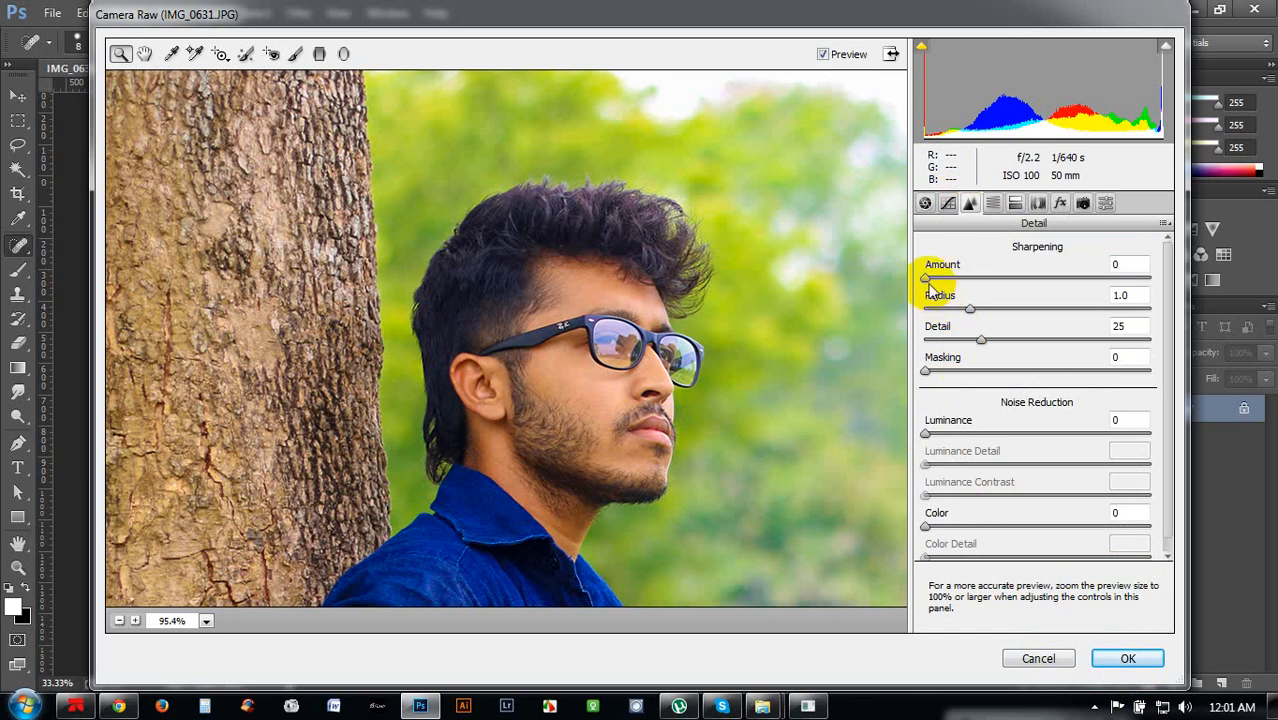
click(937, 433)
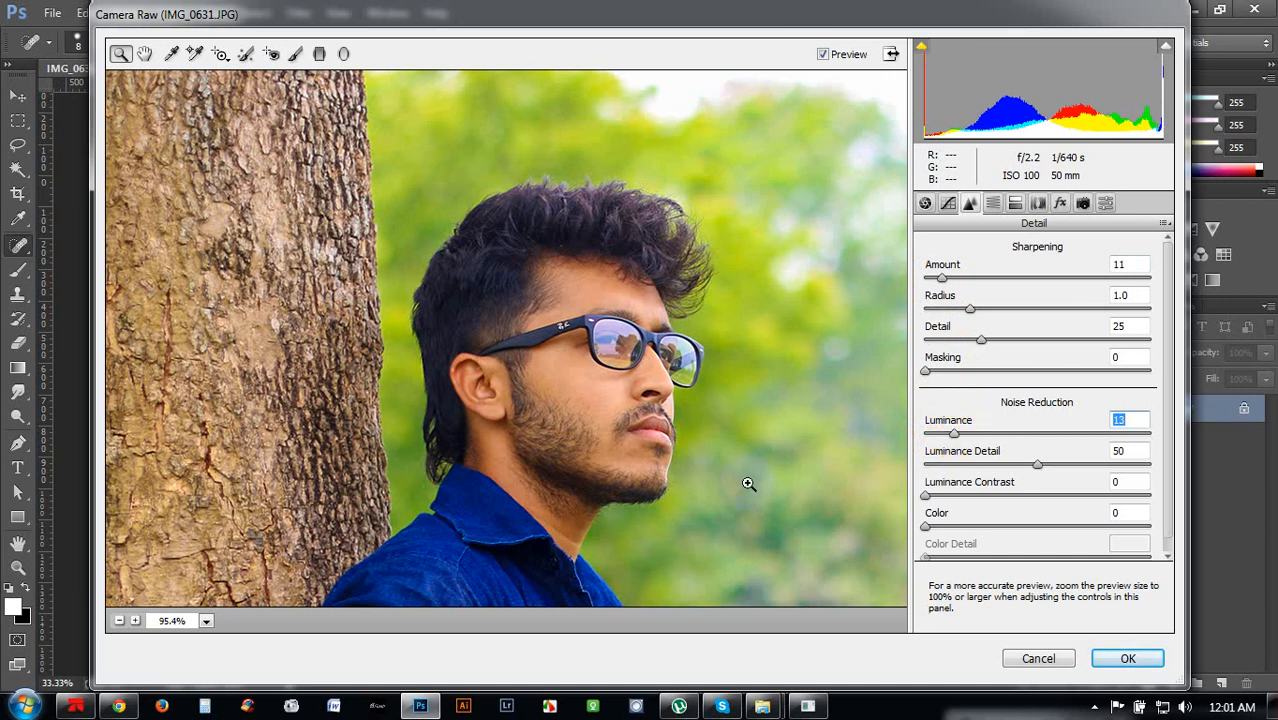
click(1127, 658)
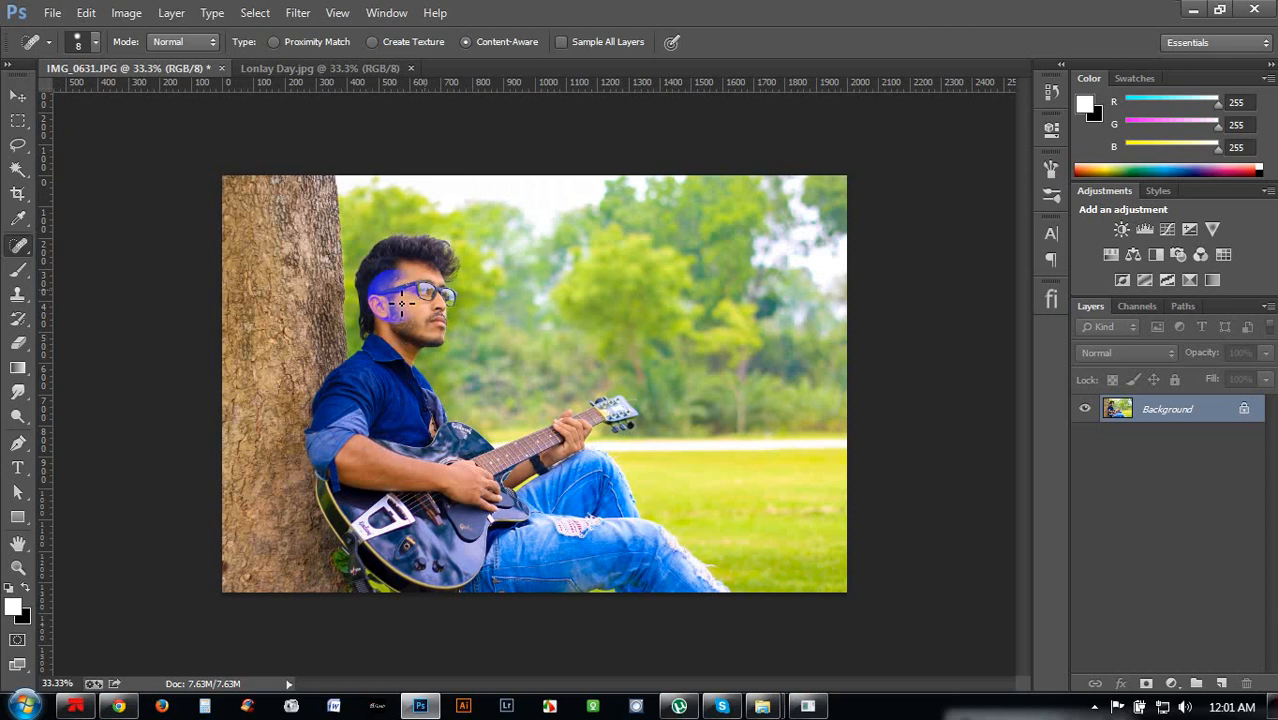
click(17, 97)
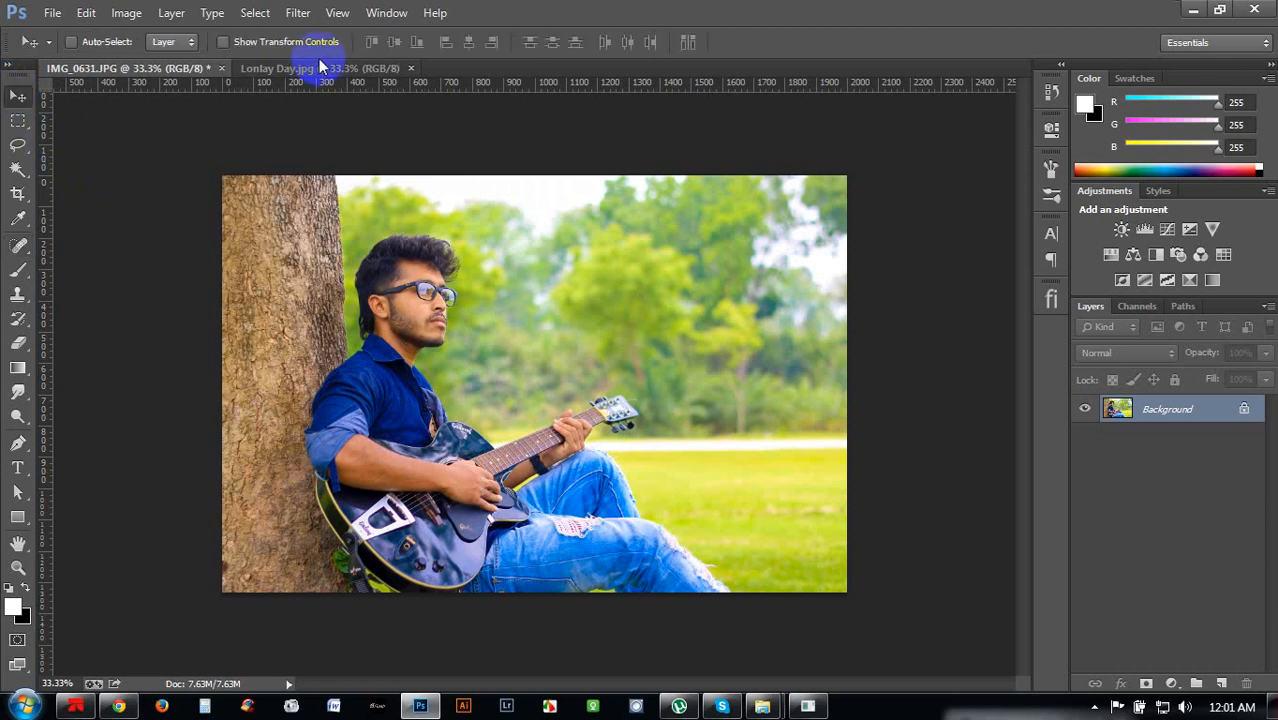
Compare the adjusted IMG_0631.JPG photo with the finished reference image Lonlay Day.jpg, ending on the photo
click(320, 68)
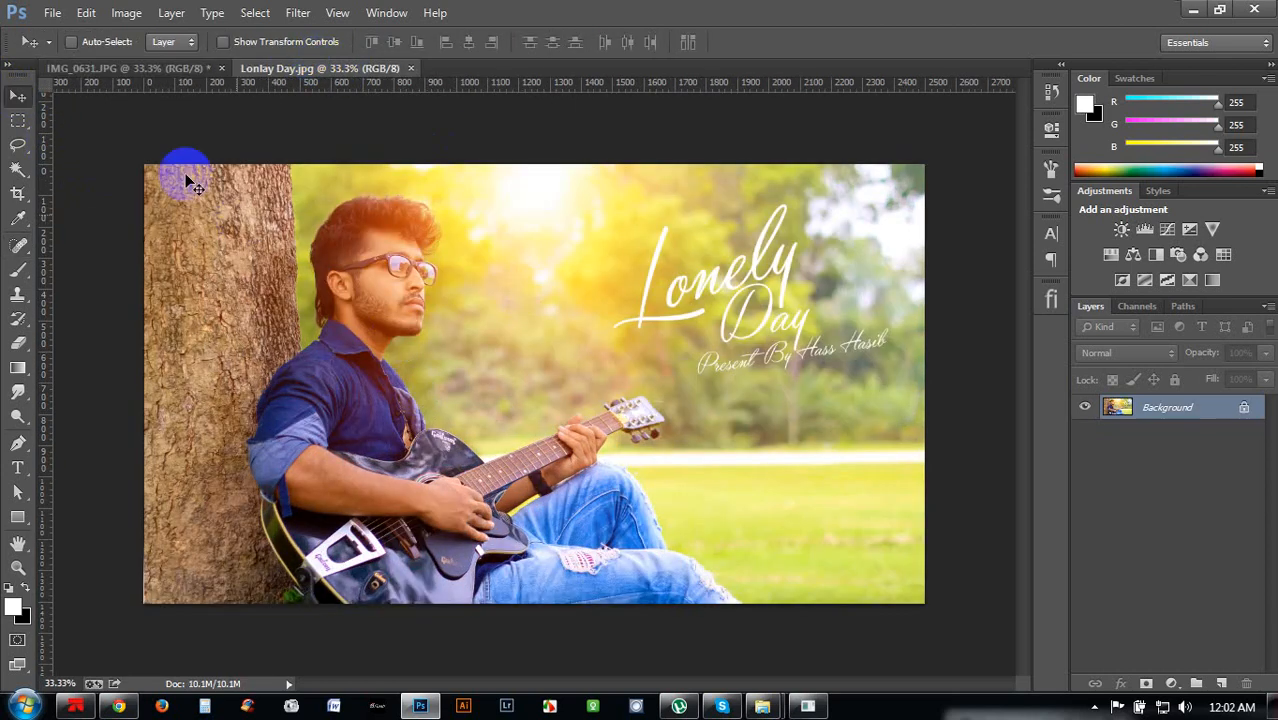
click(160, 68)
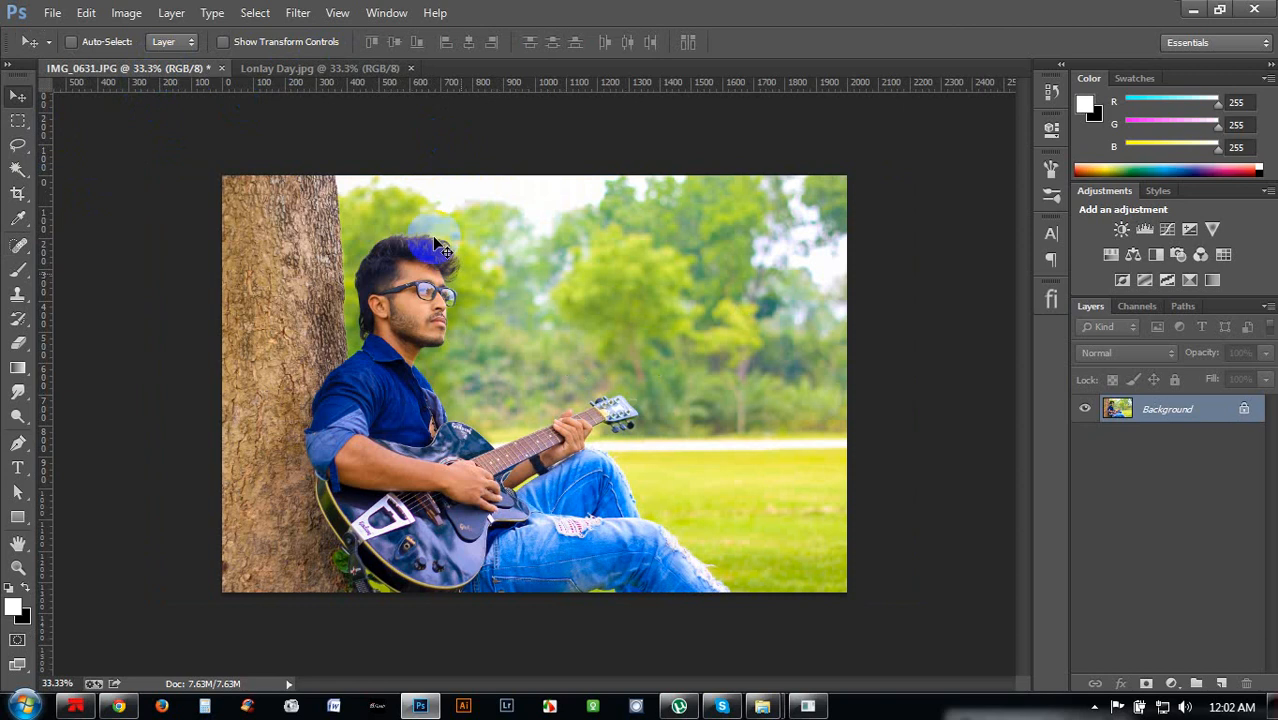
click(372, 72)
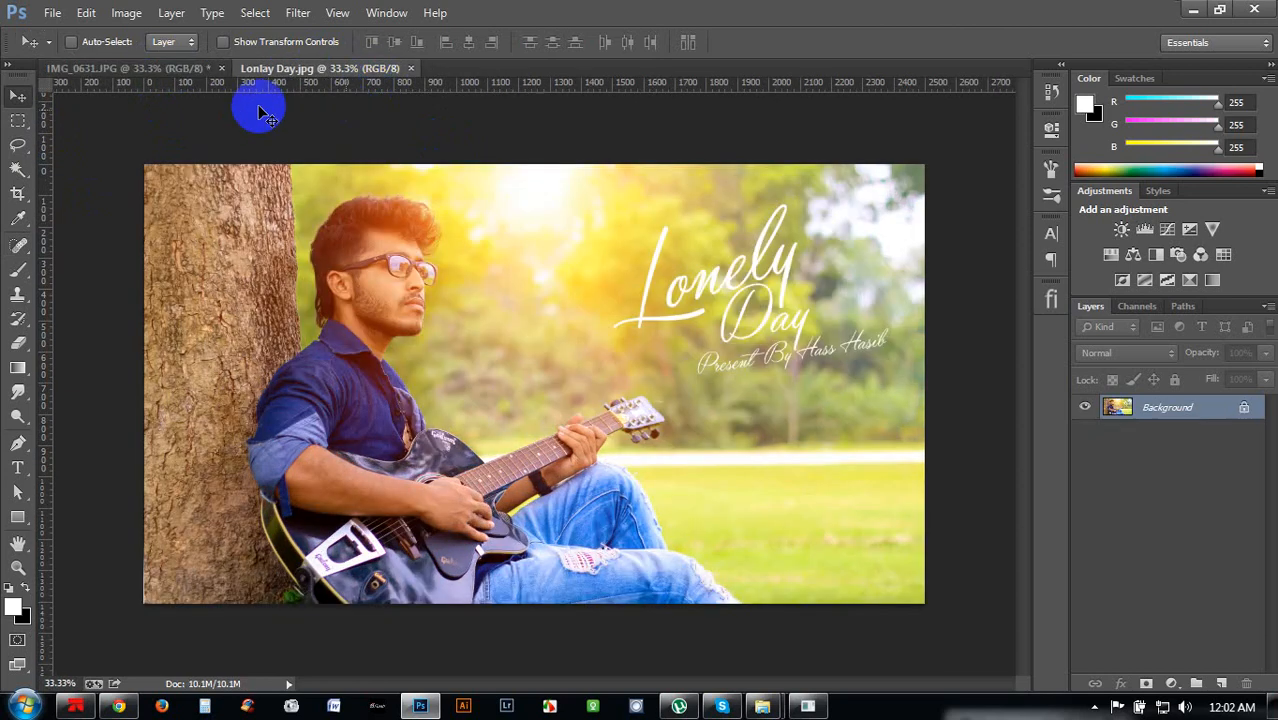
click(167, 68)
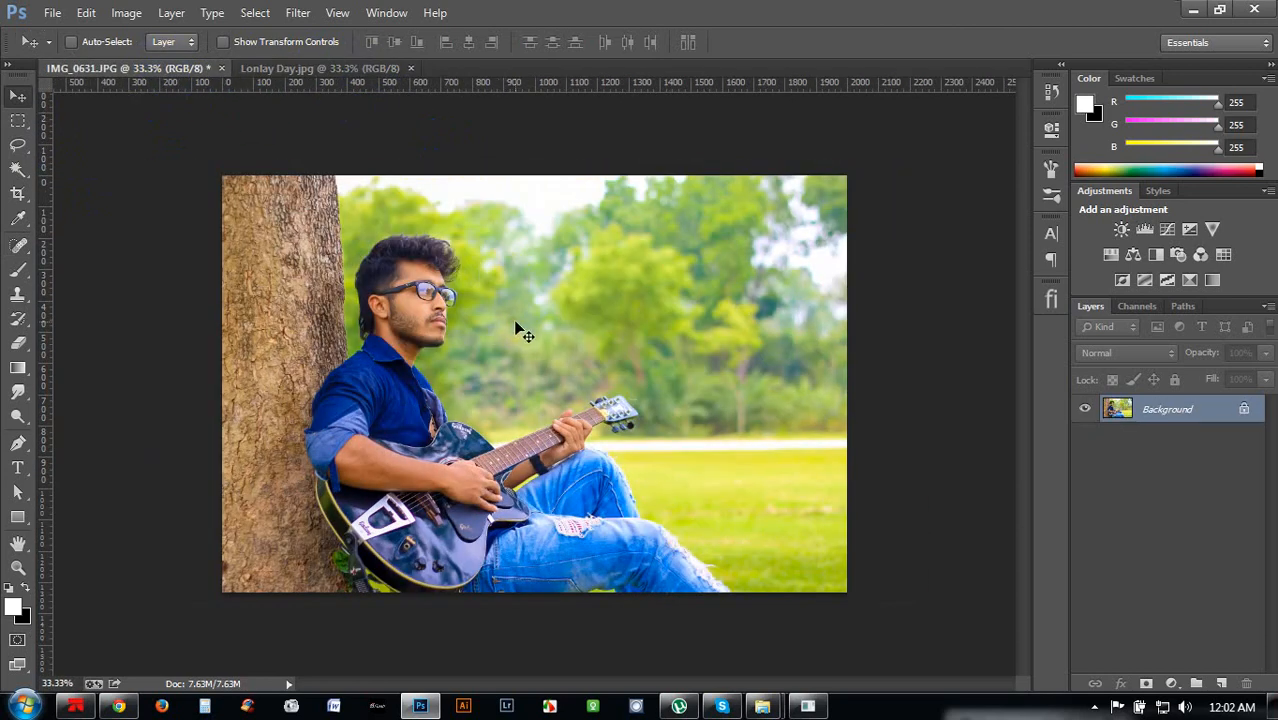
Place the orange firework burst image Diwali2010-RSI_19_1 from the Help (F:) drive into the photo as a new layer
mouse_move(764, 700)
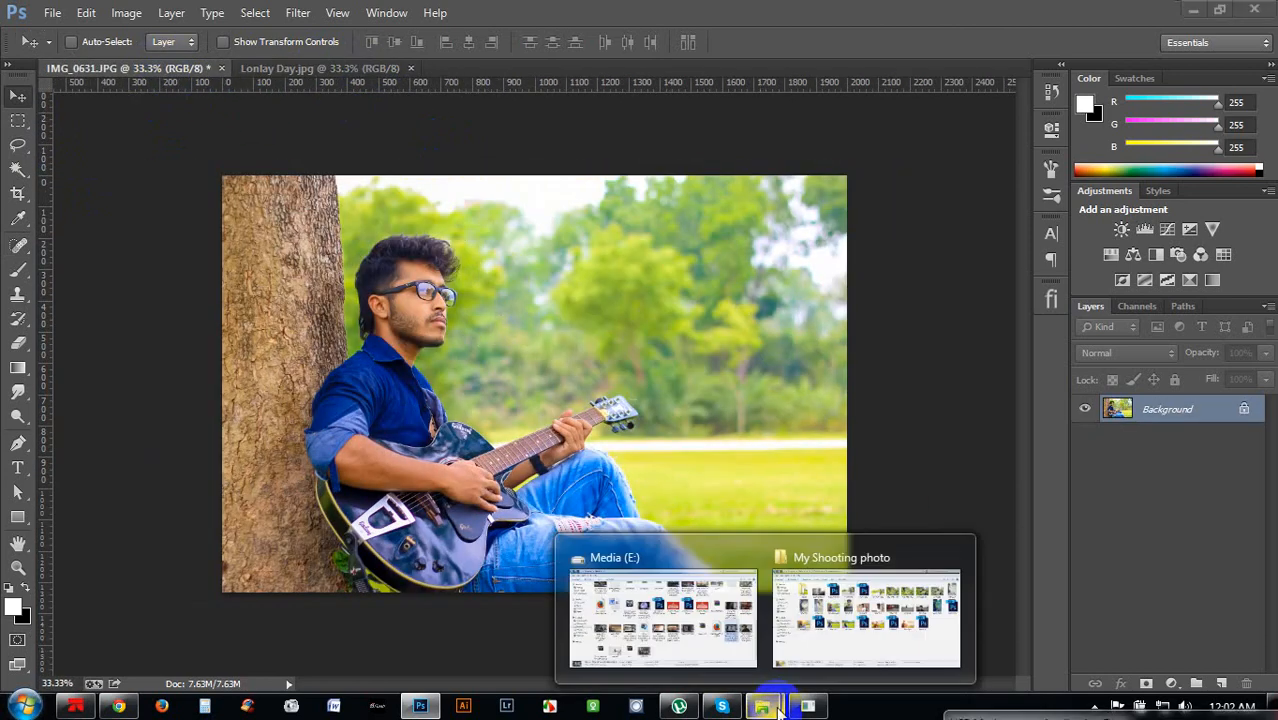
click(699, 622)
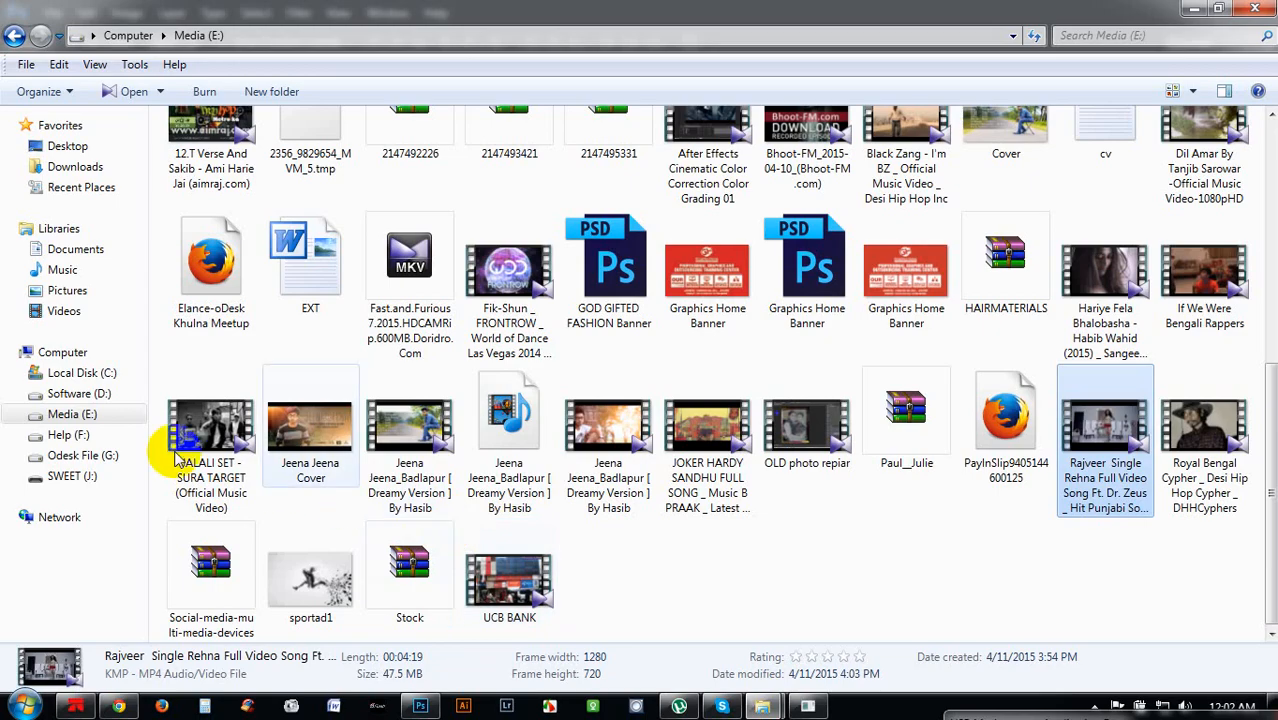
click(68, 435)
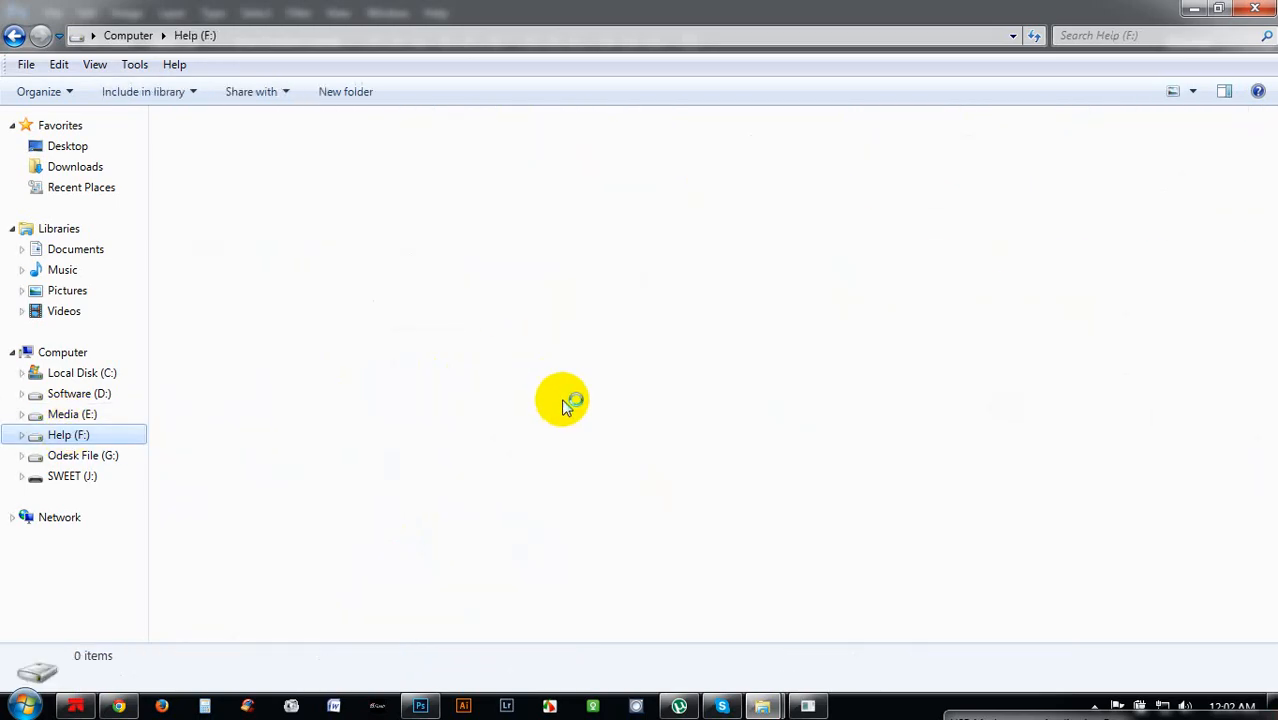
click(583, 362)
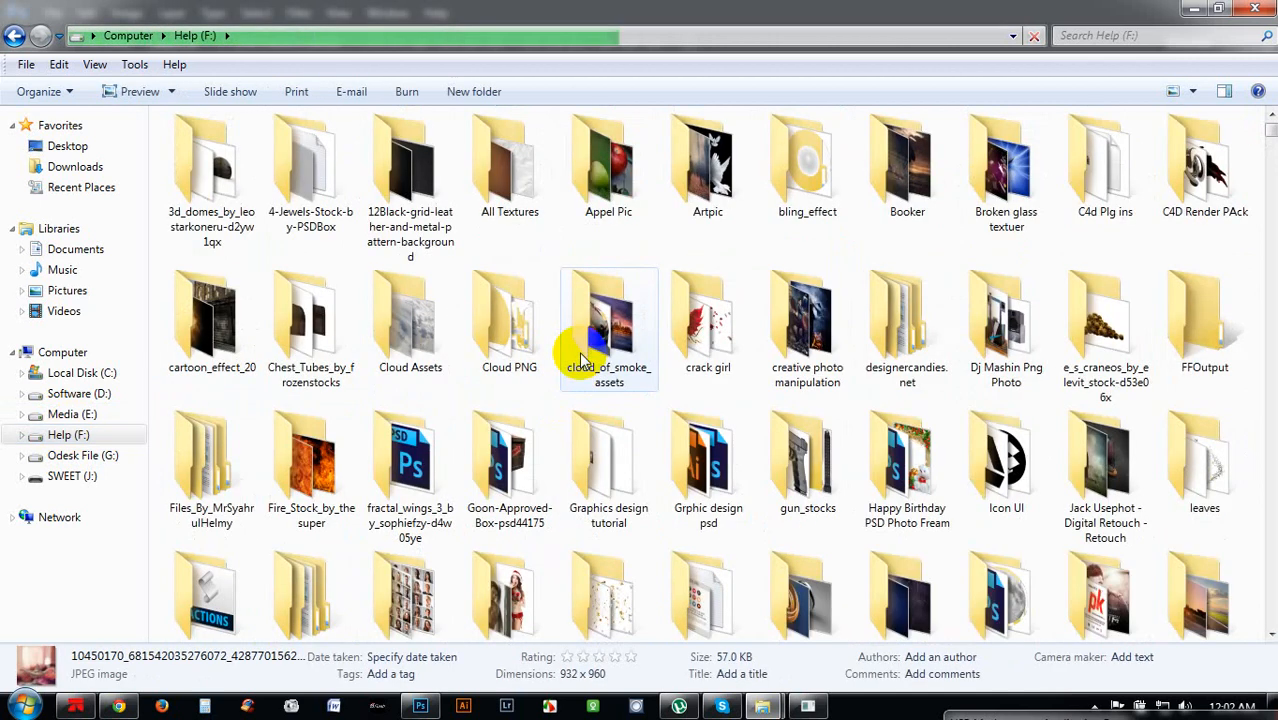
key(d)
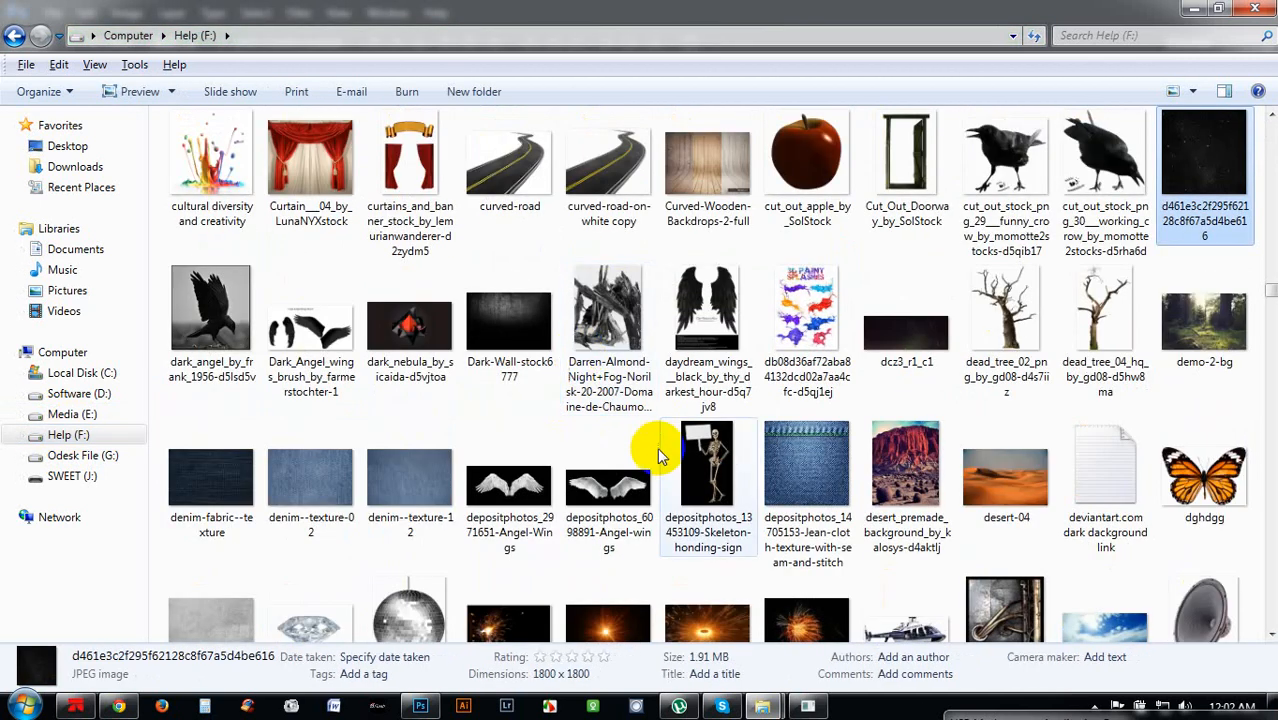
click(607, 593)
drag(553, 590, 525, 354)
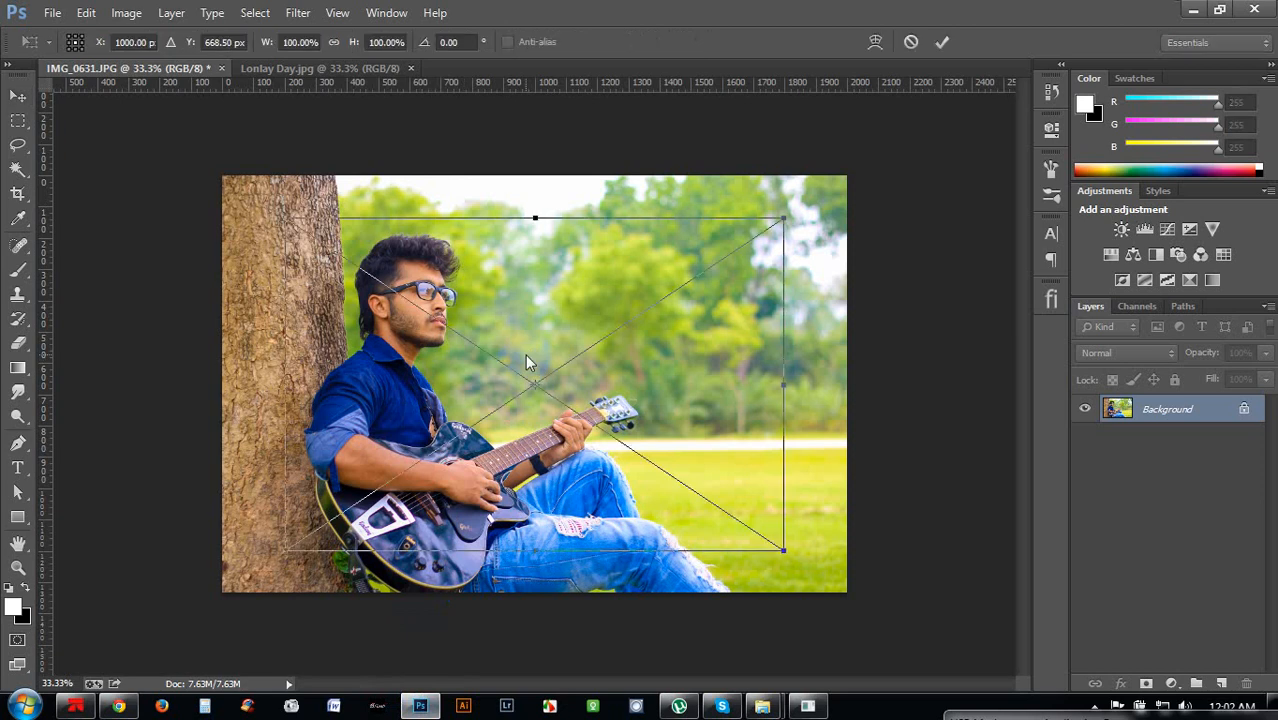
click(942, 42)
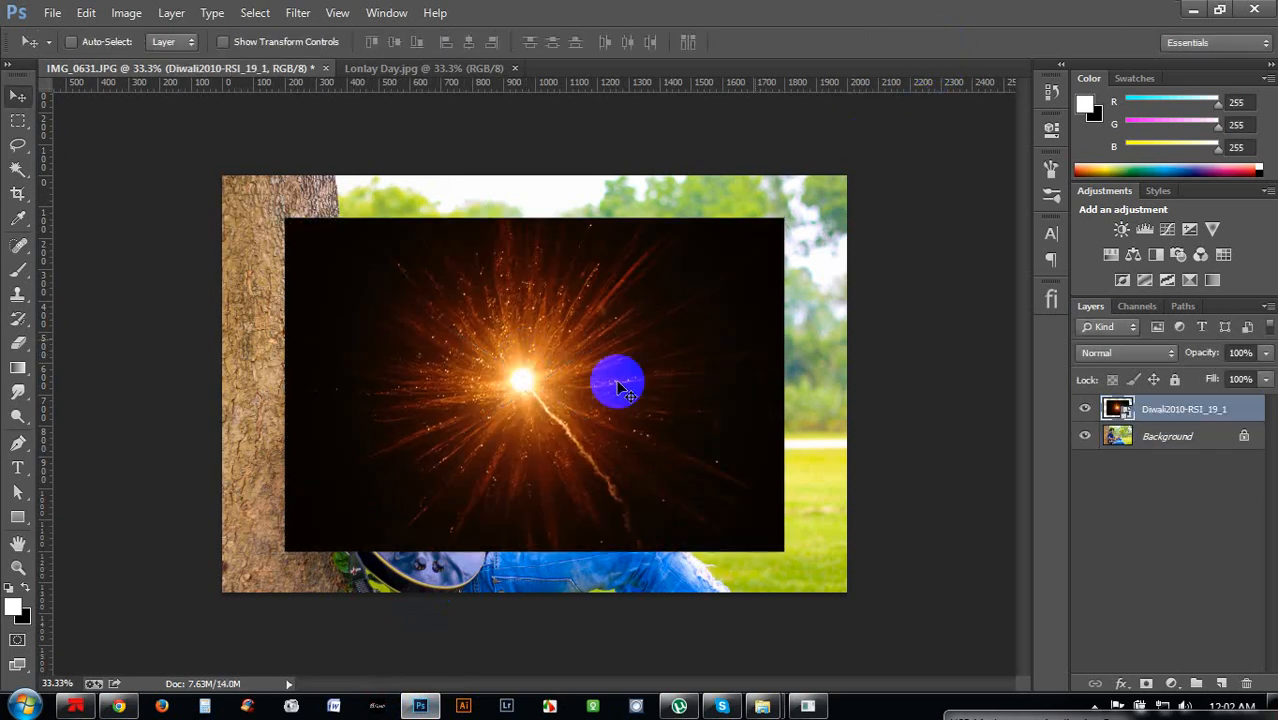
Set the firework layer's blend mode to Screen and move its bright center into the sky just beyond the man's head
click(1110, 355)
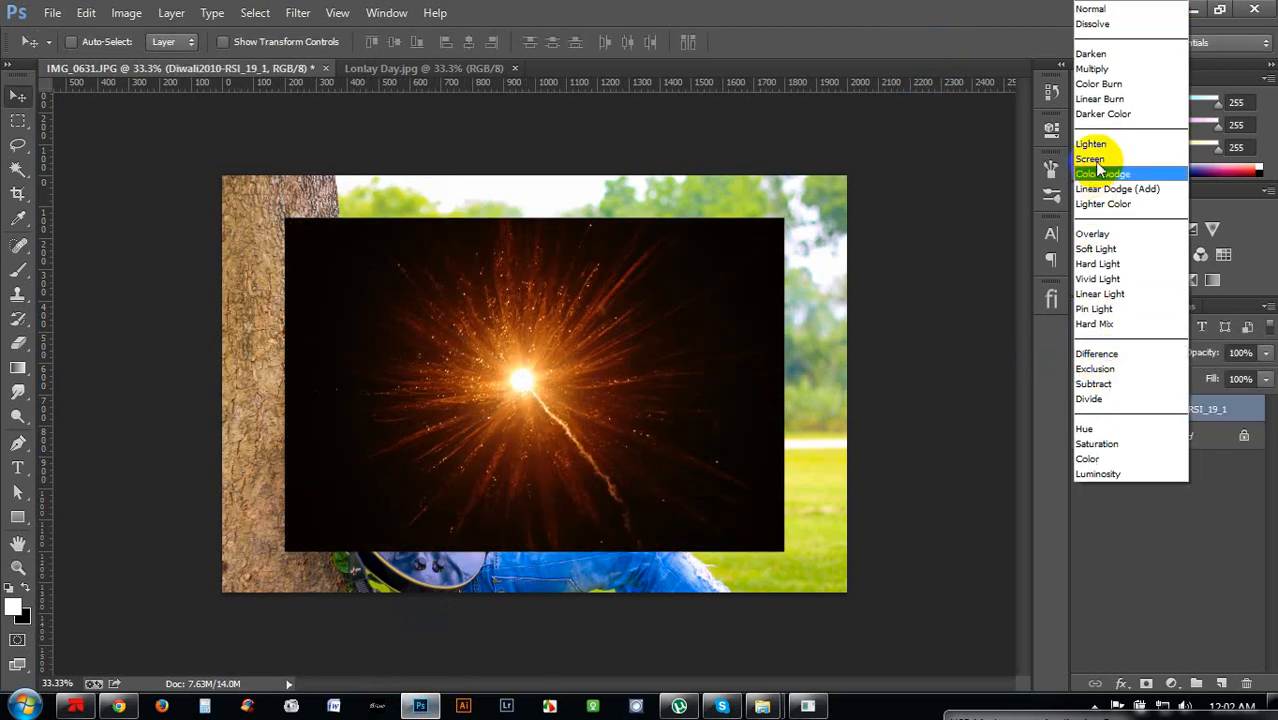
click(1110, 161)
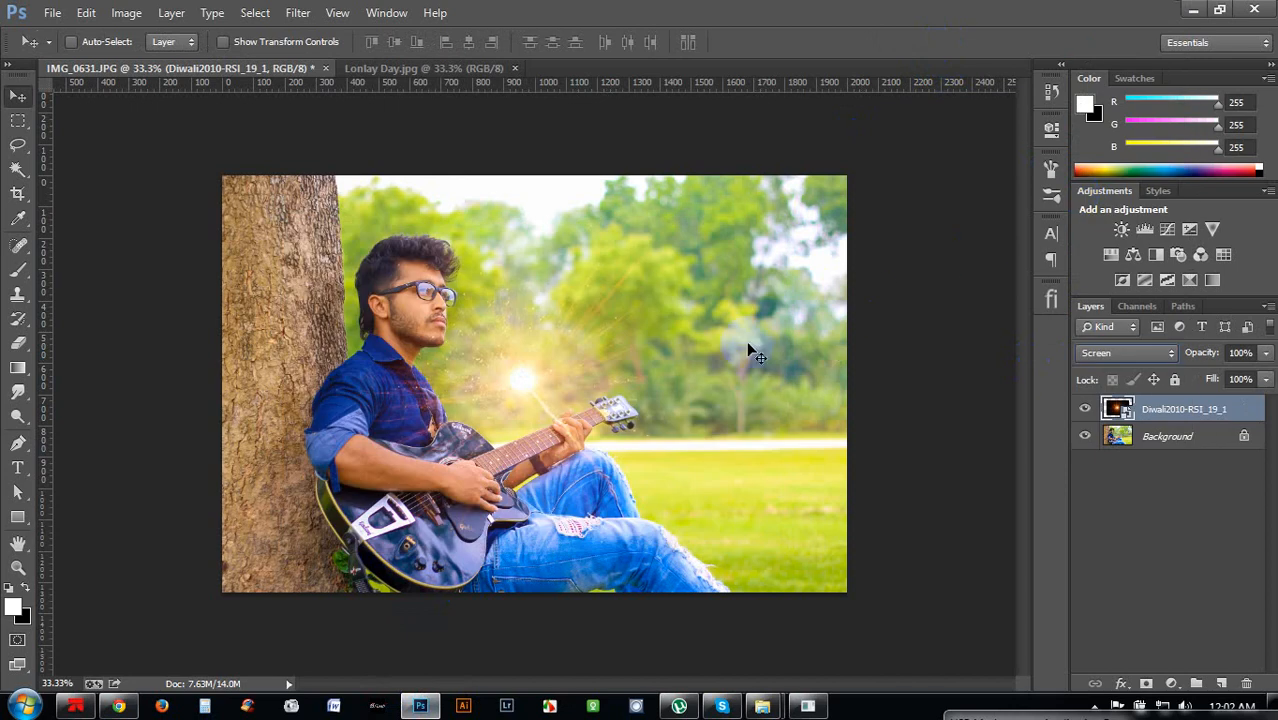
drag(622, 362, 652, 245)
Apply a Gaussian Blur with a radius of 34.6 pixels to the firework layer
click(295, 13)
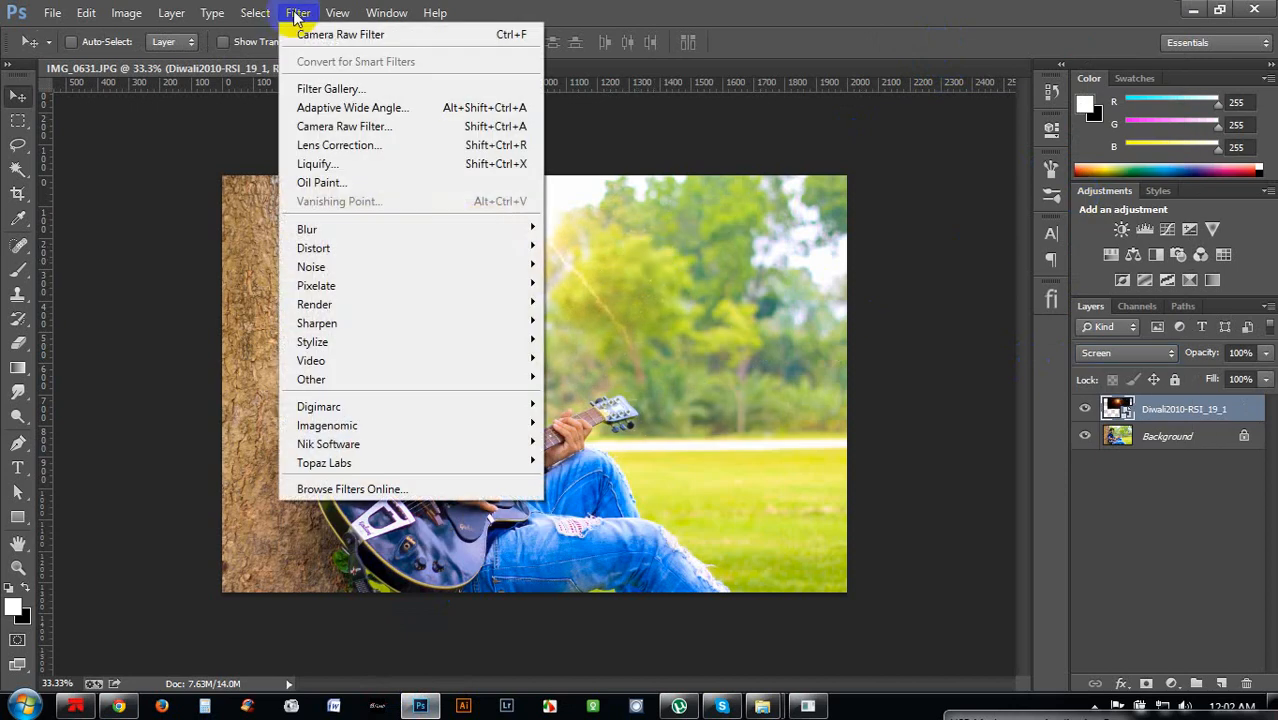
mouse_move(305, 229)
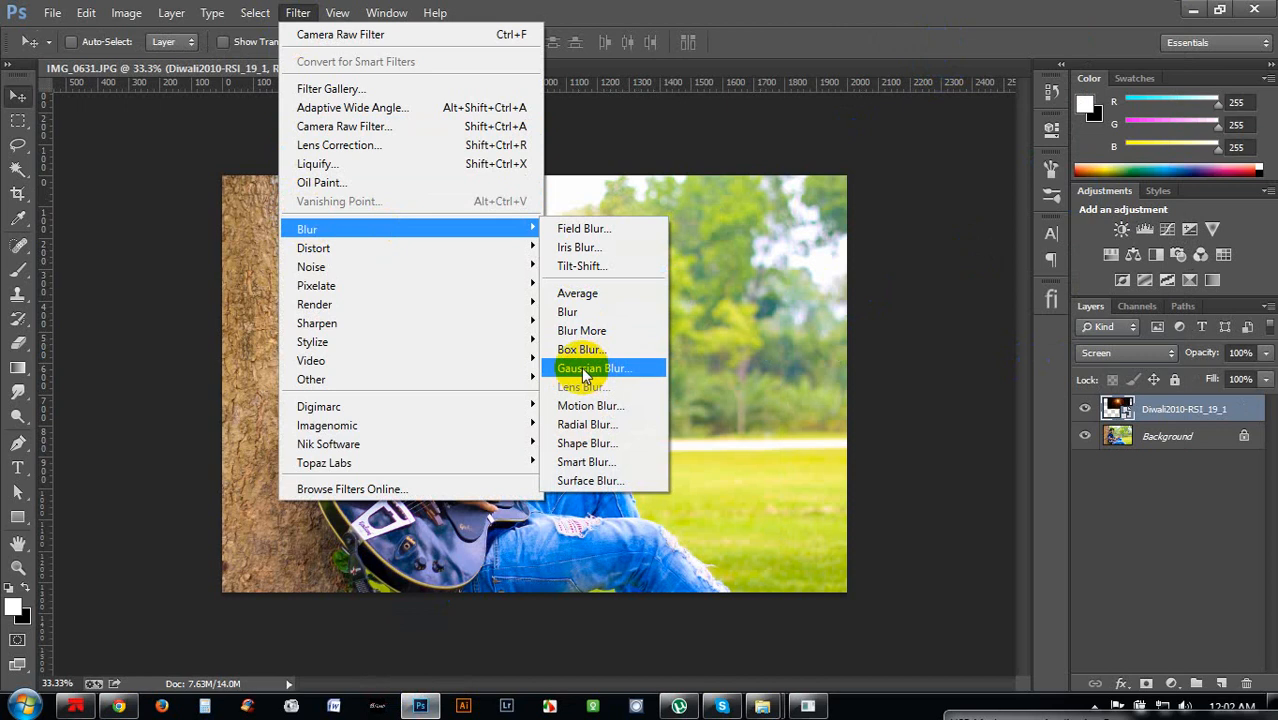
click(595, 369)
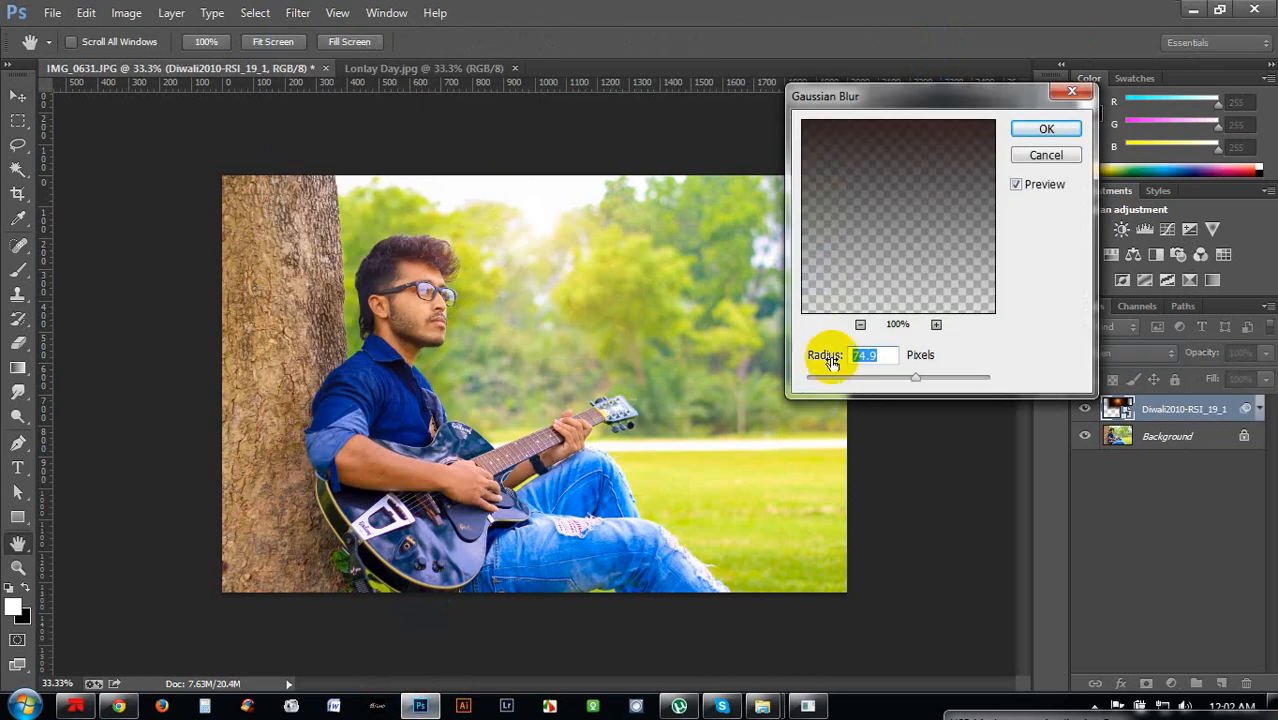
mouse_move(919, 378)
mouse_down()
mouse_move(933, 374)
mouse_move(901, 382)
mouse_up()
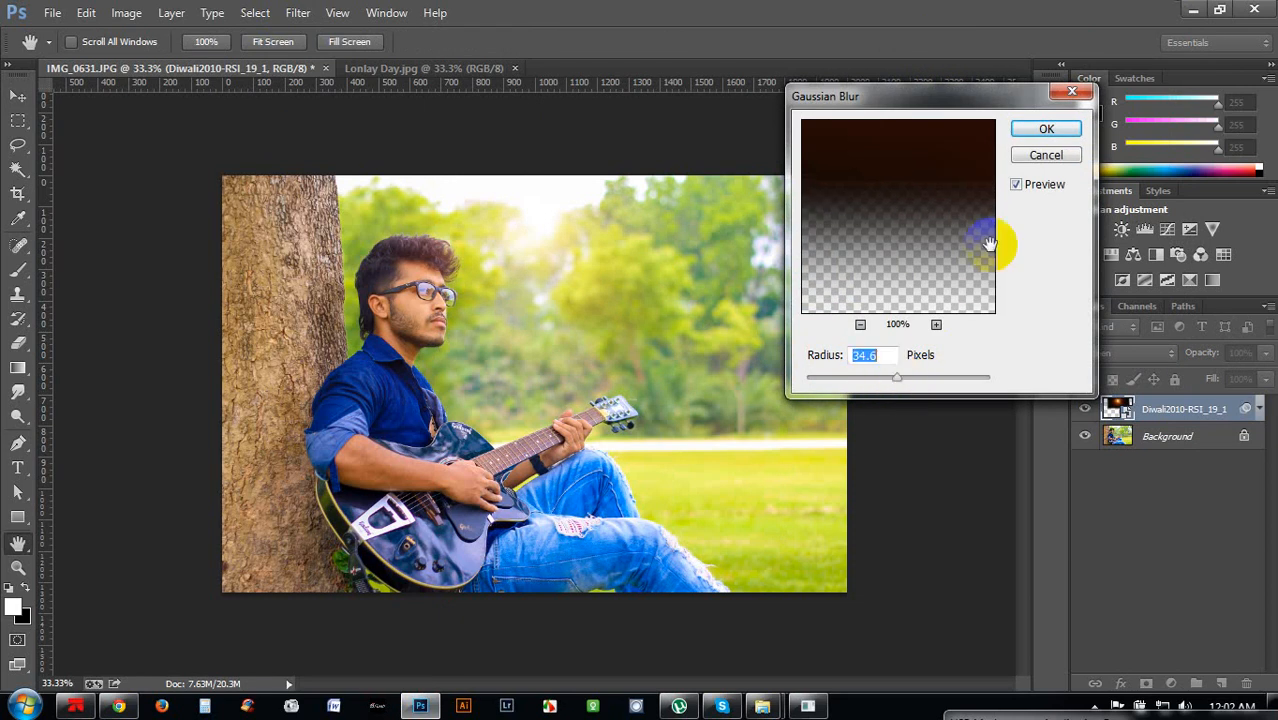
click(1045, 130)
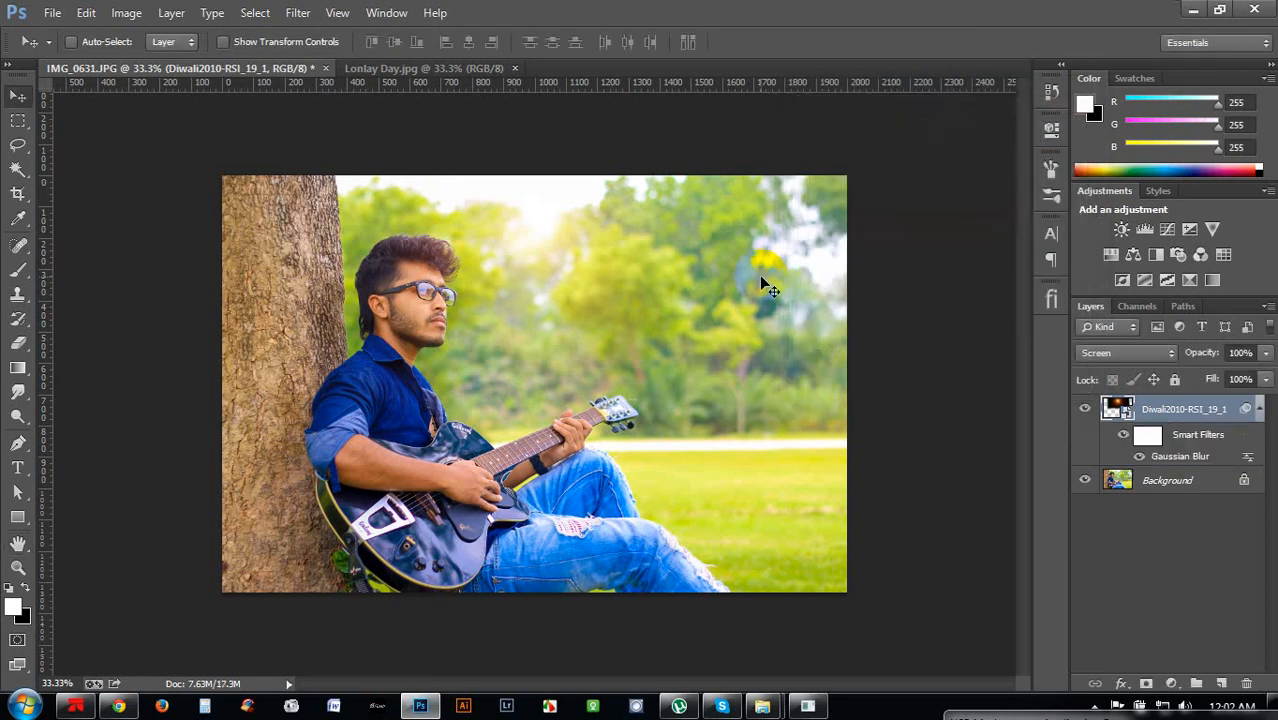
Enlarge the firework layer to about 222% and rotate it about 35.7°, keeping its glow in the sky near the man's head
key(ctrl+t)
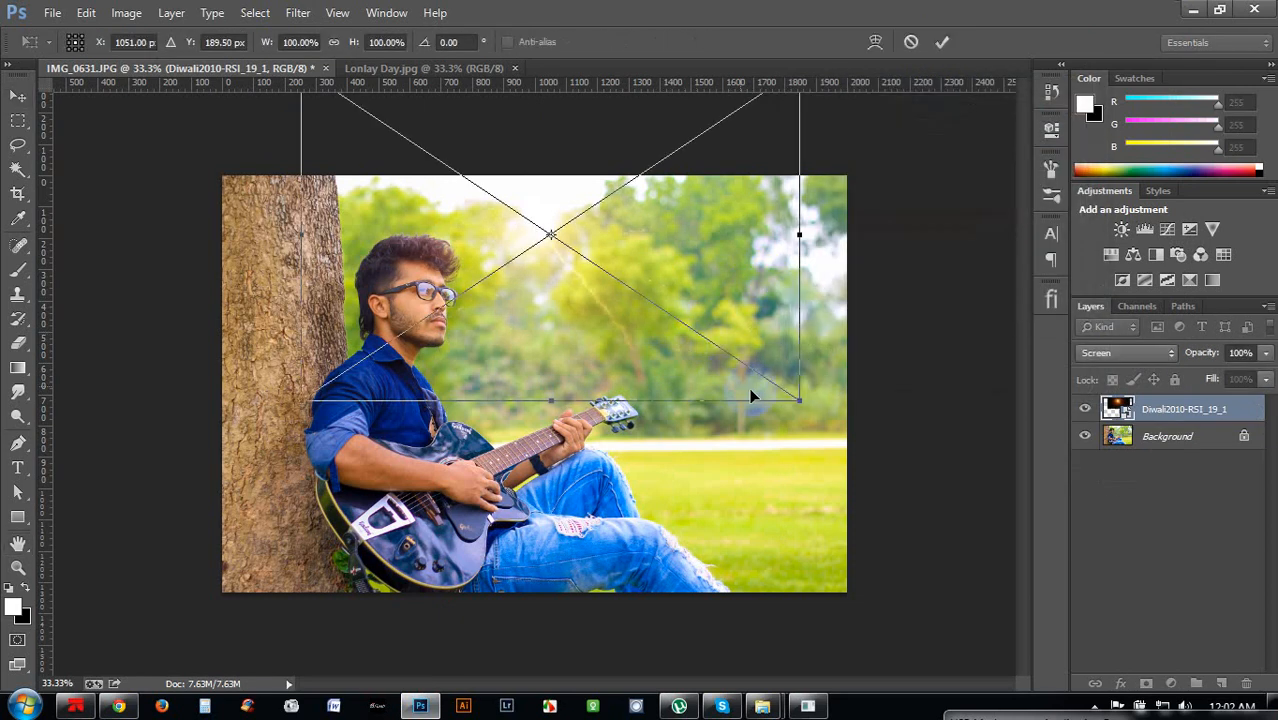
drag(797, 404, 1245, 668)
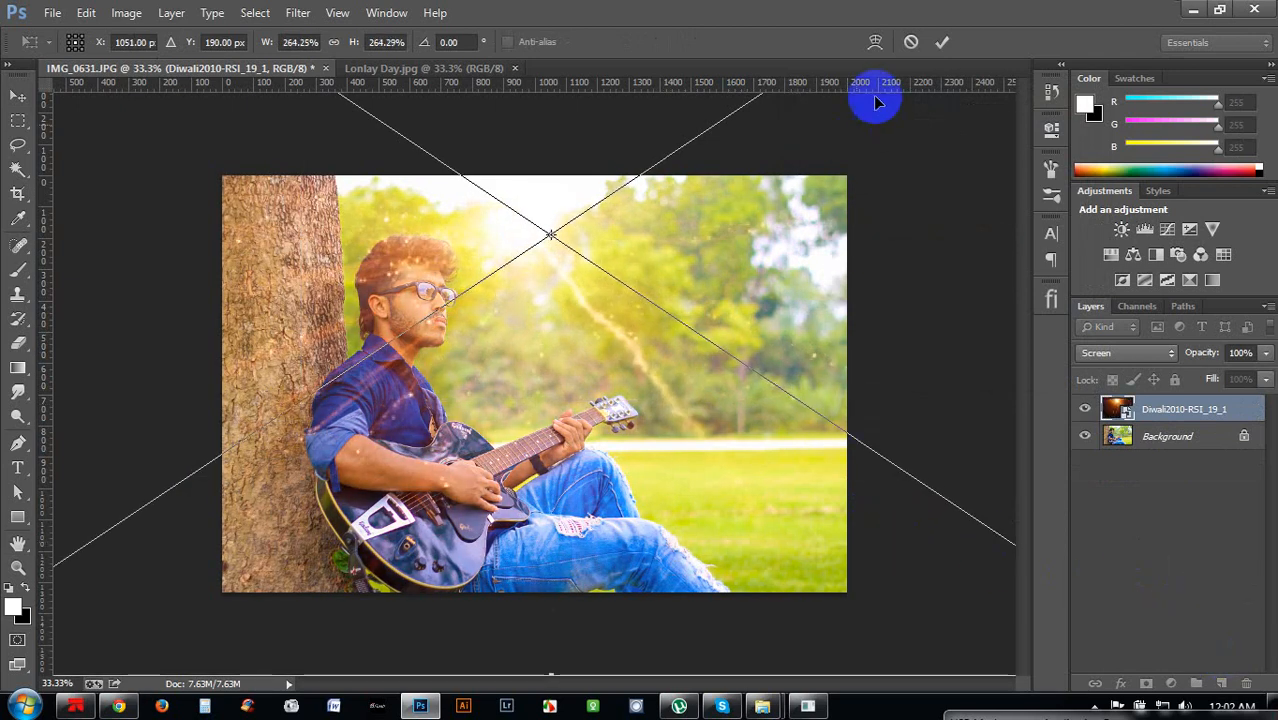
click(943, 43)
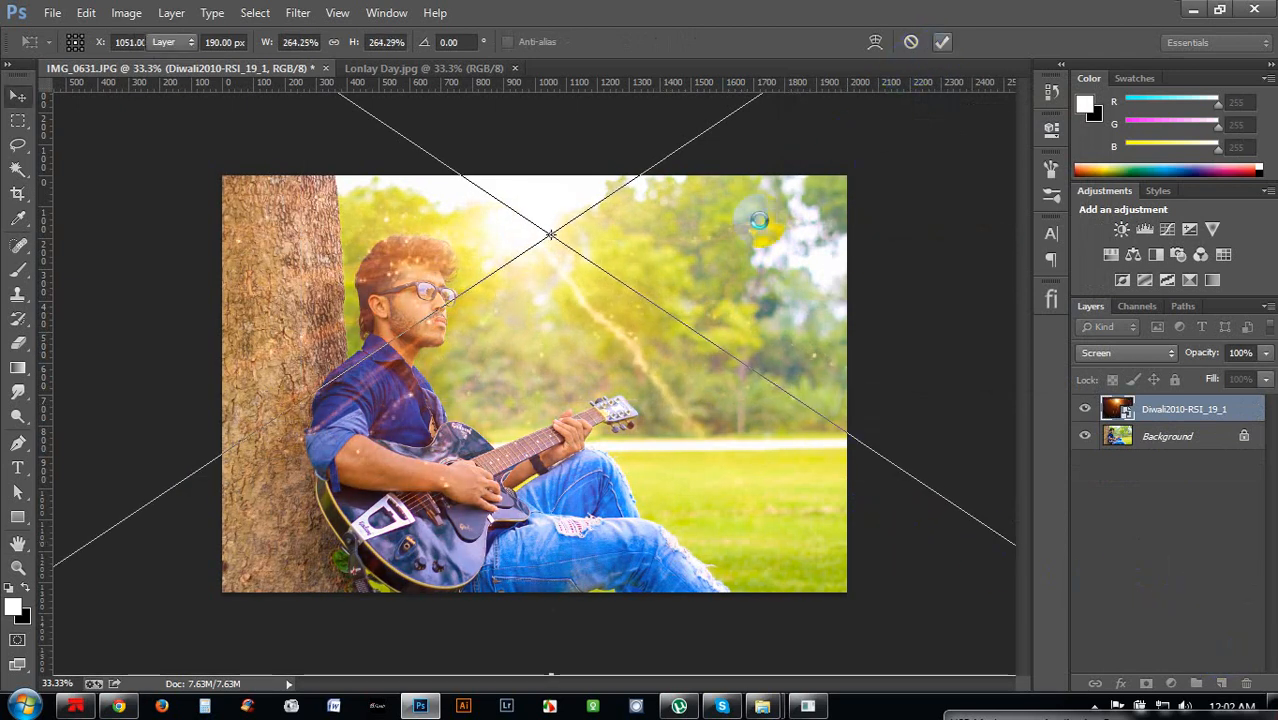
mouse_move(598, 285)
mouse_down()
mouse_move(632, 264)
mouse_move(650, 288)
mouse_move(619, 294)
mouse_up()
key(ctrl+minus)
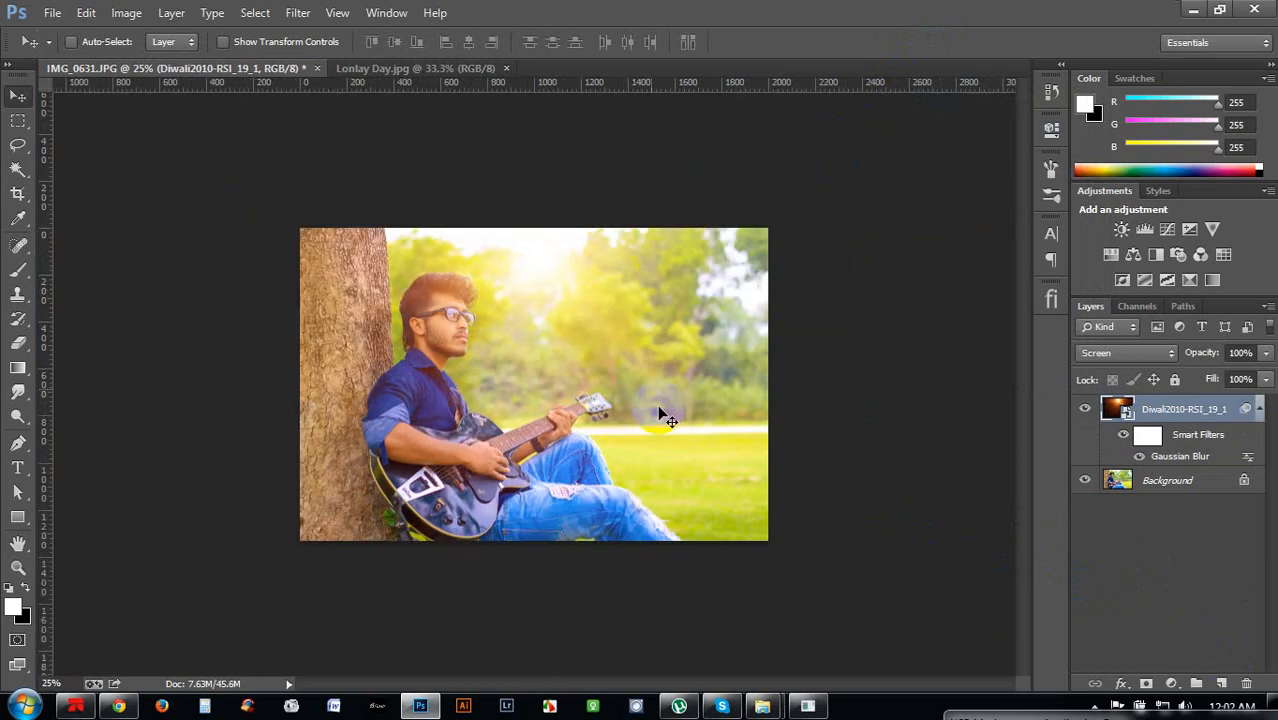
key(ctrl+t)
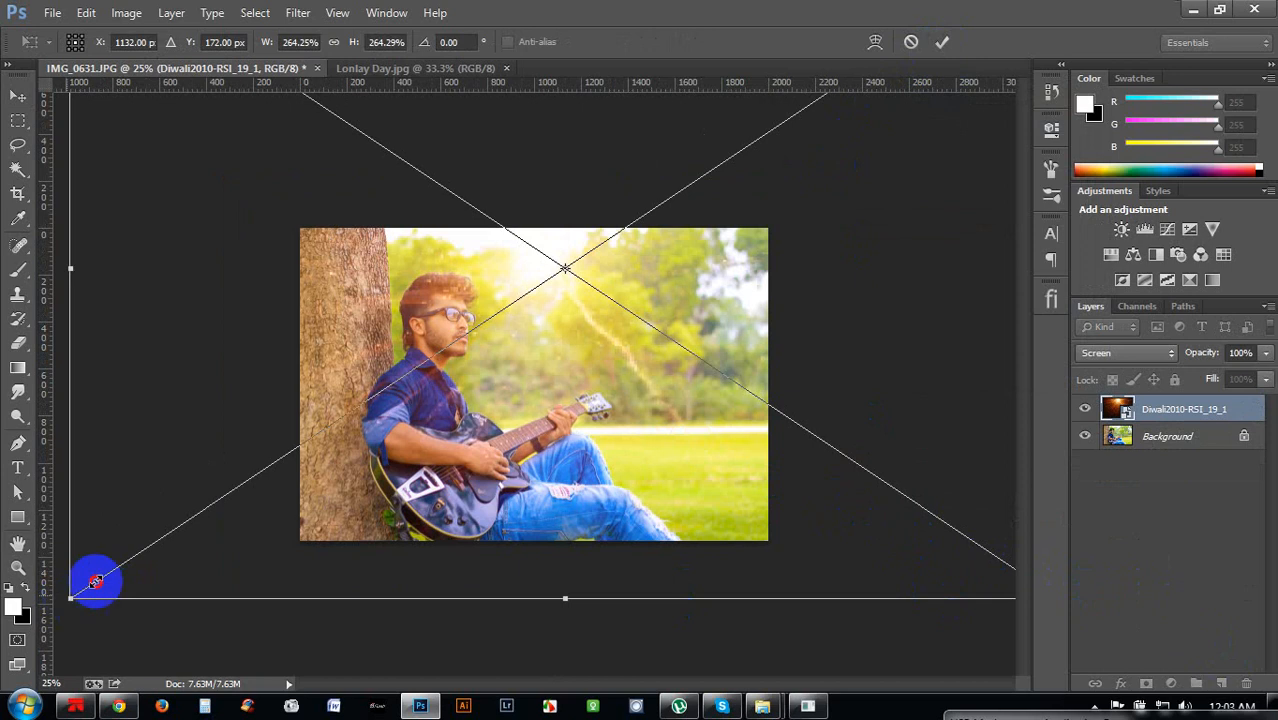
drag(95, 581, 170, 530)
drag(486, 374, 464, 368)
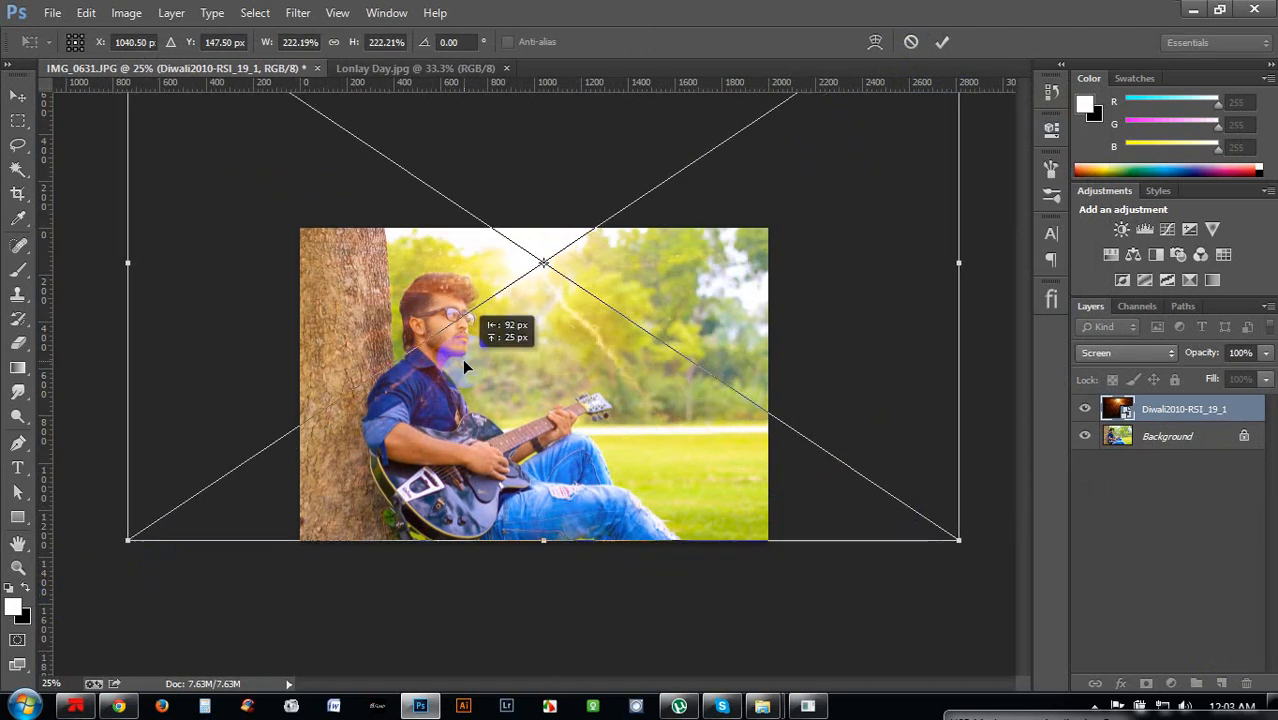
mouse_move(546, 571)
mouse_down()
mouse_move(399, 620)
mouse_move(321, 577)
mouse_move(325, 560)
mouse_up()
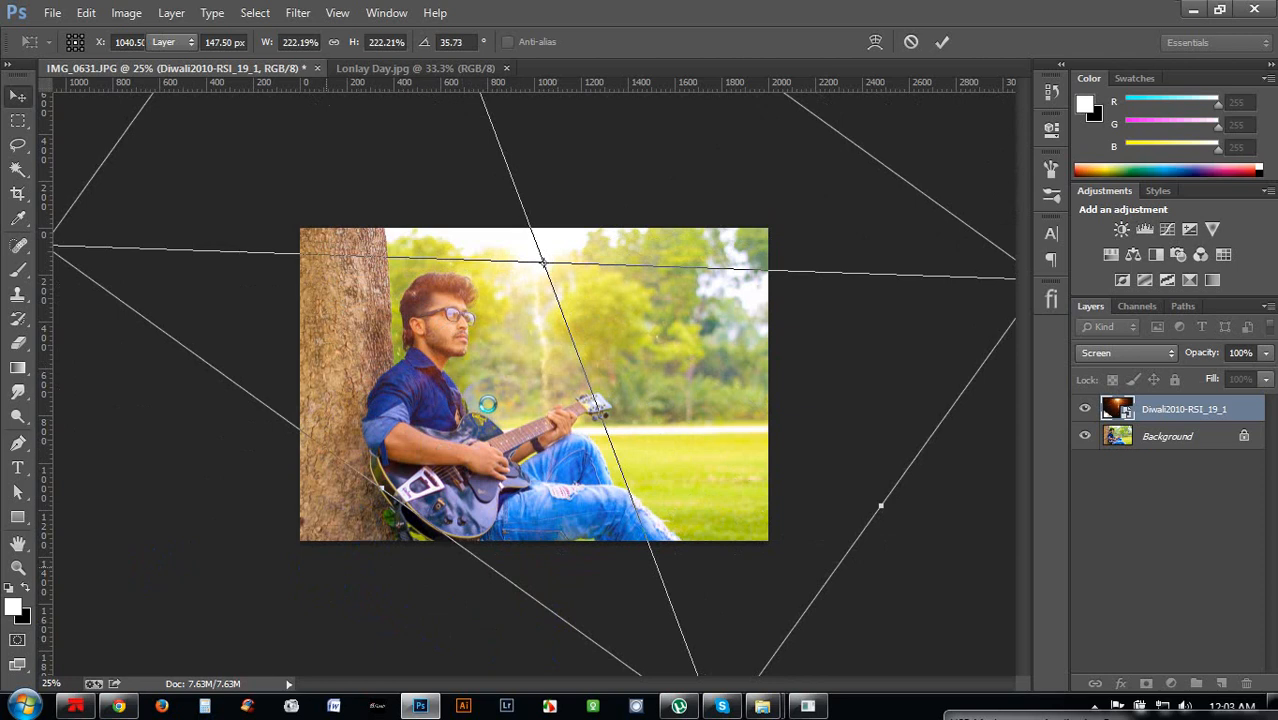
double_click(487, 404)
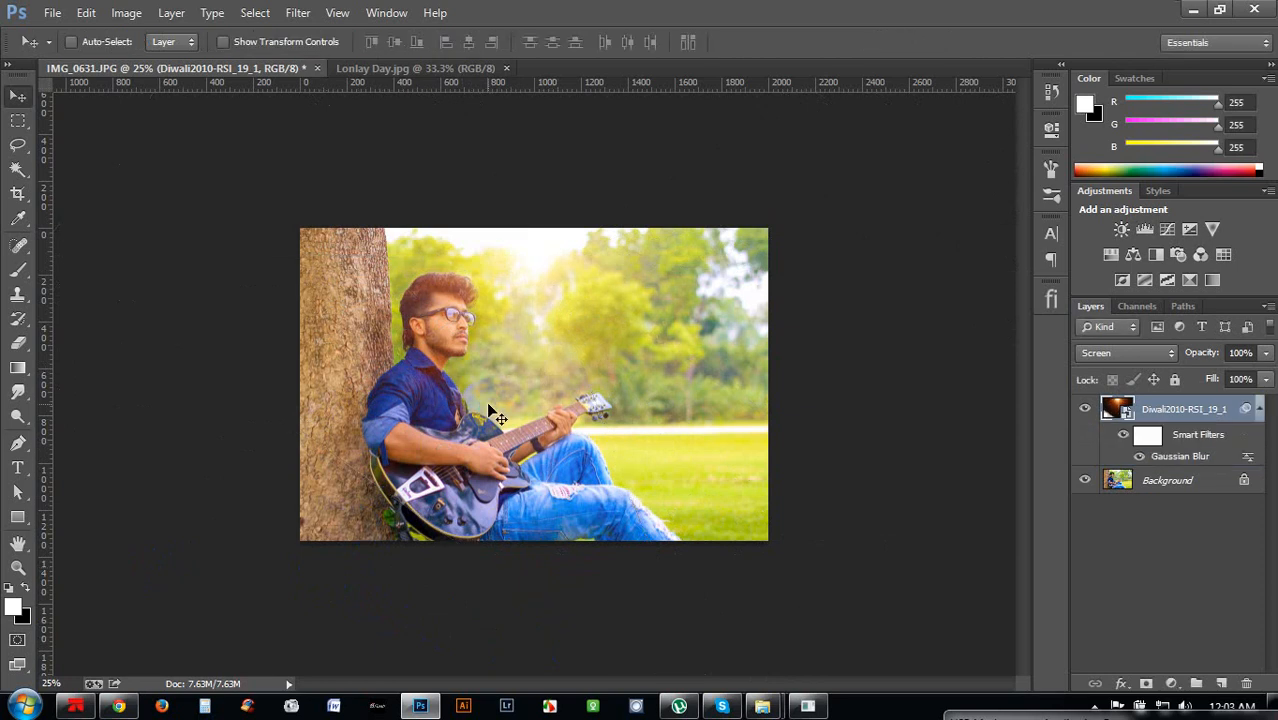
Duplicate the blurred firework layer to strengthen the sunlight glow
key(ctrl+plus)
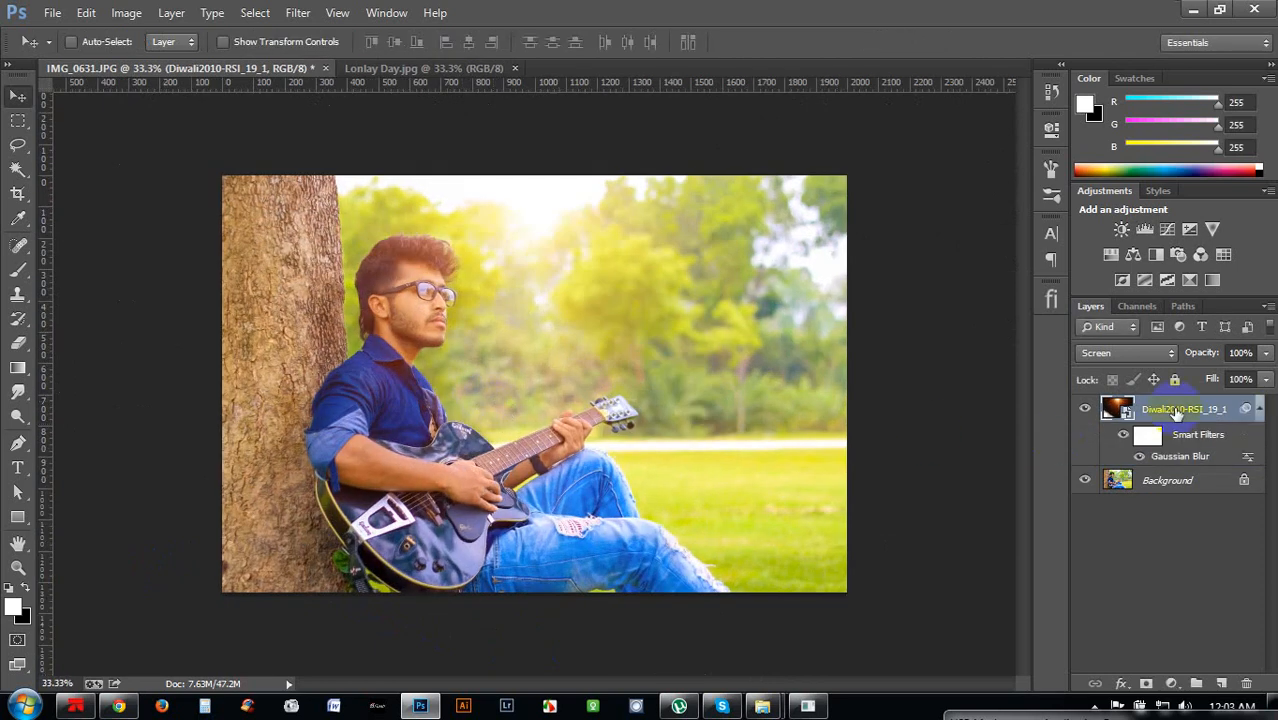
right_click(1165, 409)
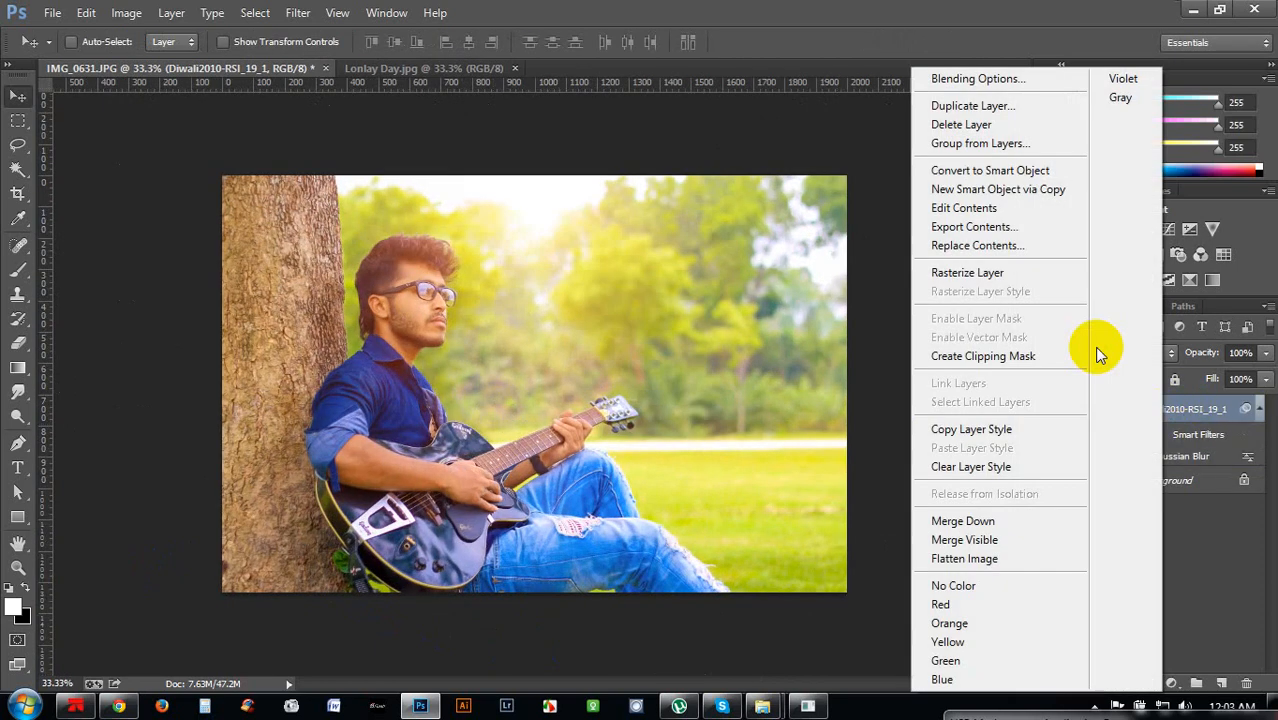
click(960, 106)
click(807, 211)
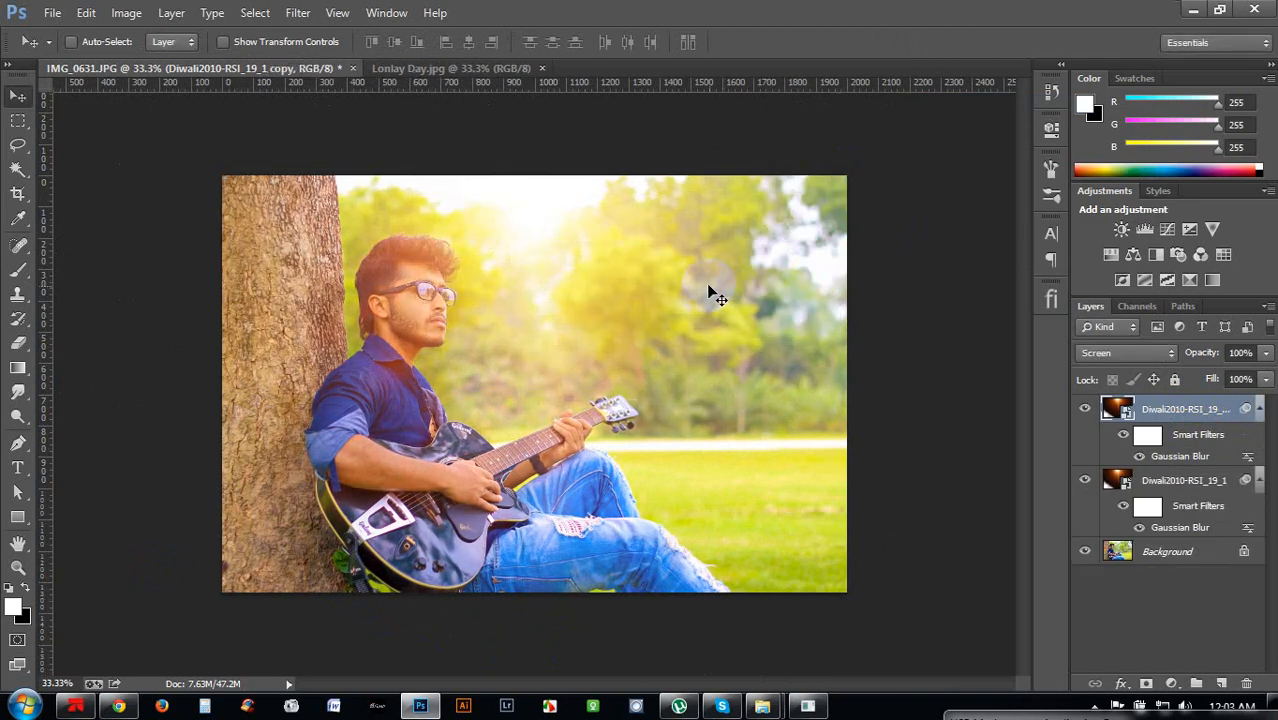
Scale the duplicate firework layer proportionally to 126.67%, nudge it into place over the glow, and collapse its smart filter list
key(ctrl+t)
click(300, 41)
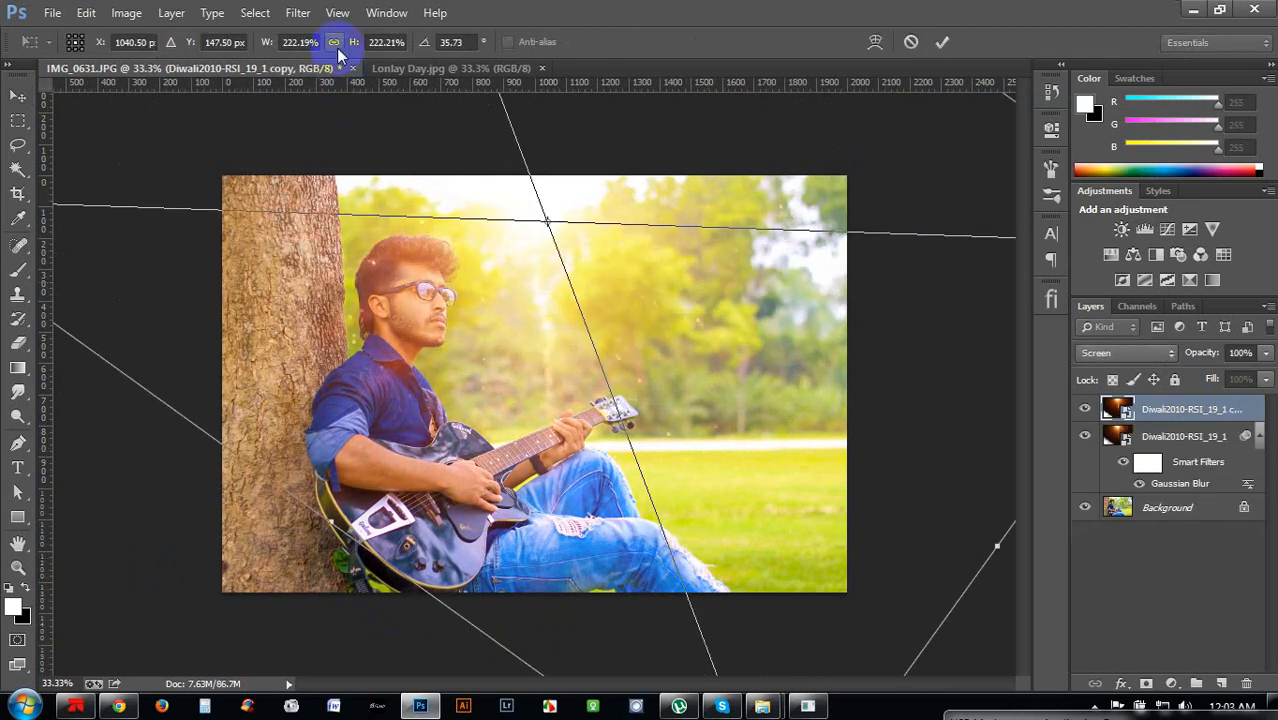
drag(257, 39, 192, 43)
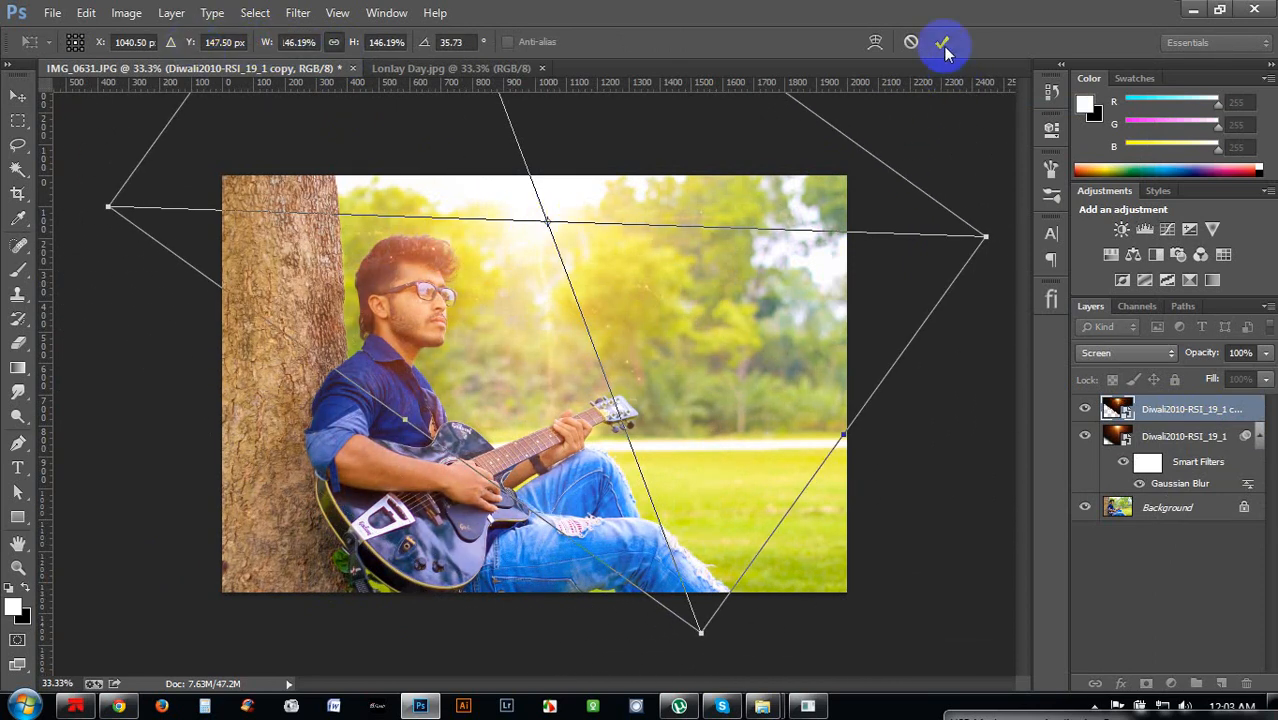
drag(991, 233, 927, 235)
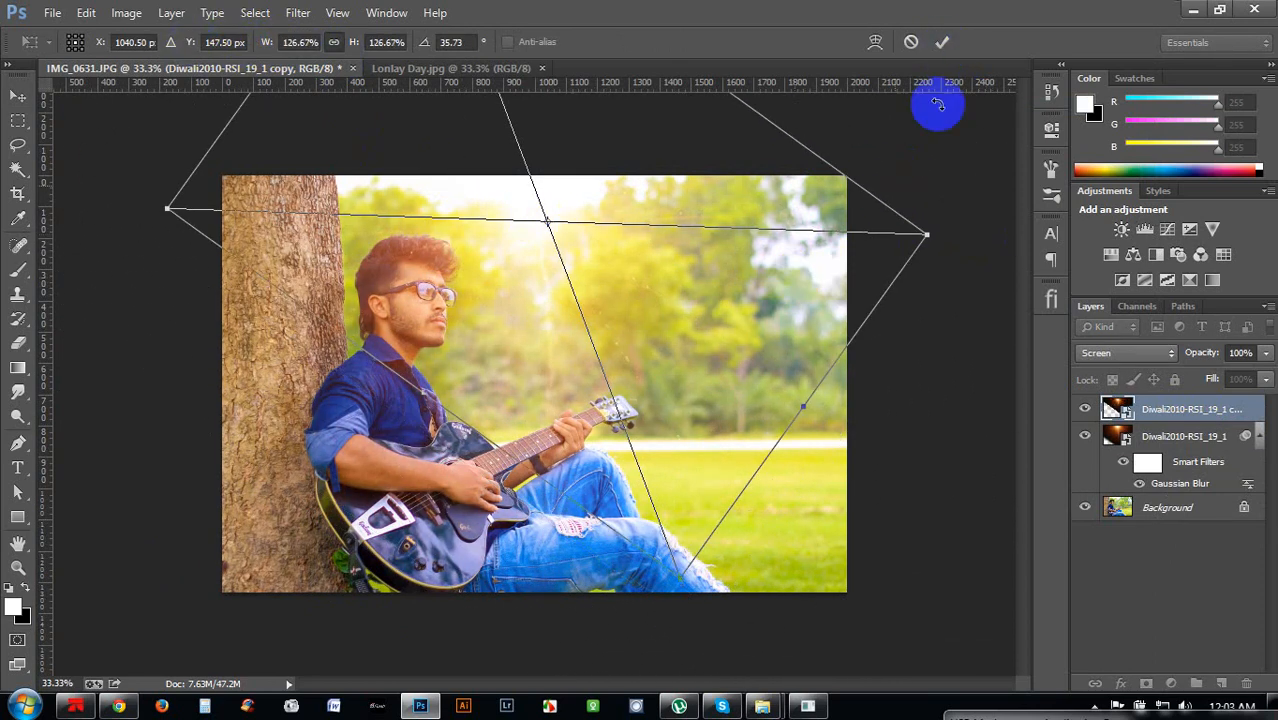
click(942, 42)
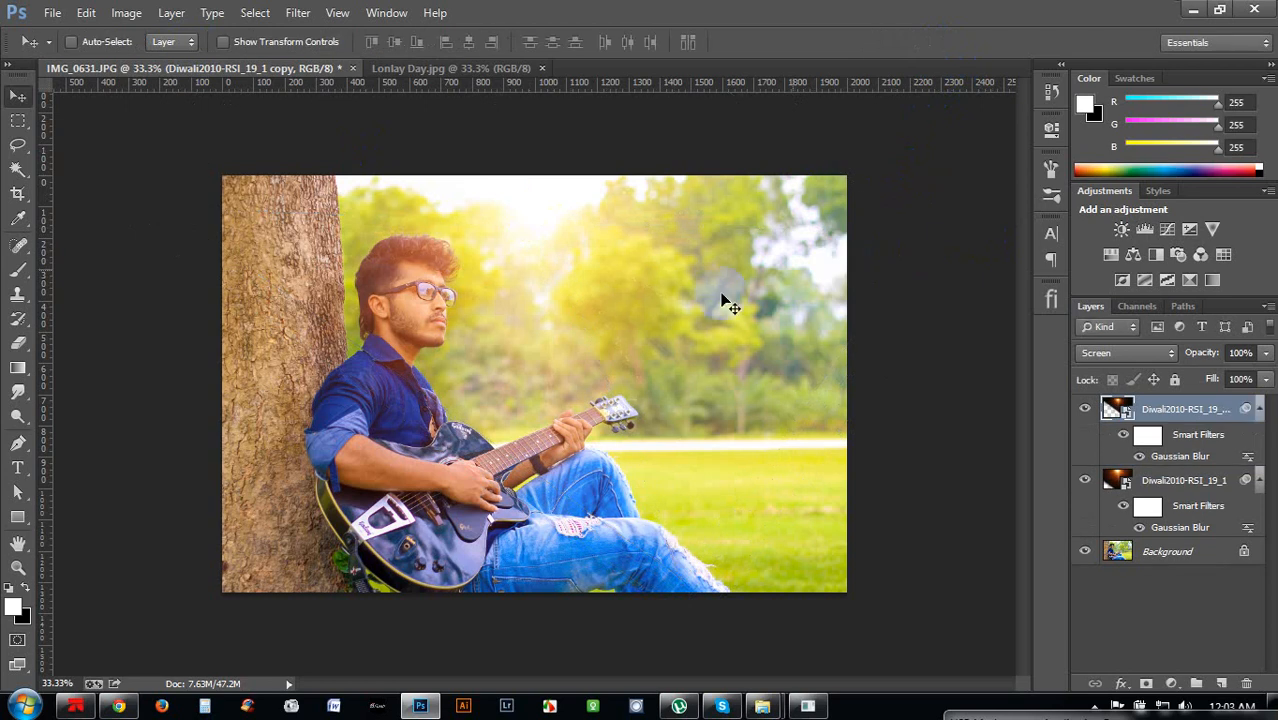
mouse_move(662, 300)
mouse_down()
mouse_move(664, 322)
mouse_move(653, 309)
mouse_up()
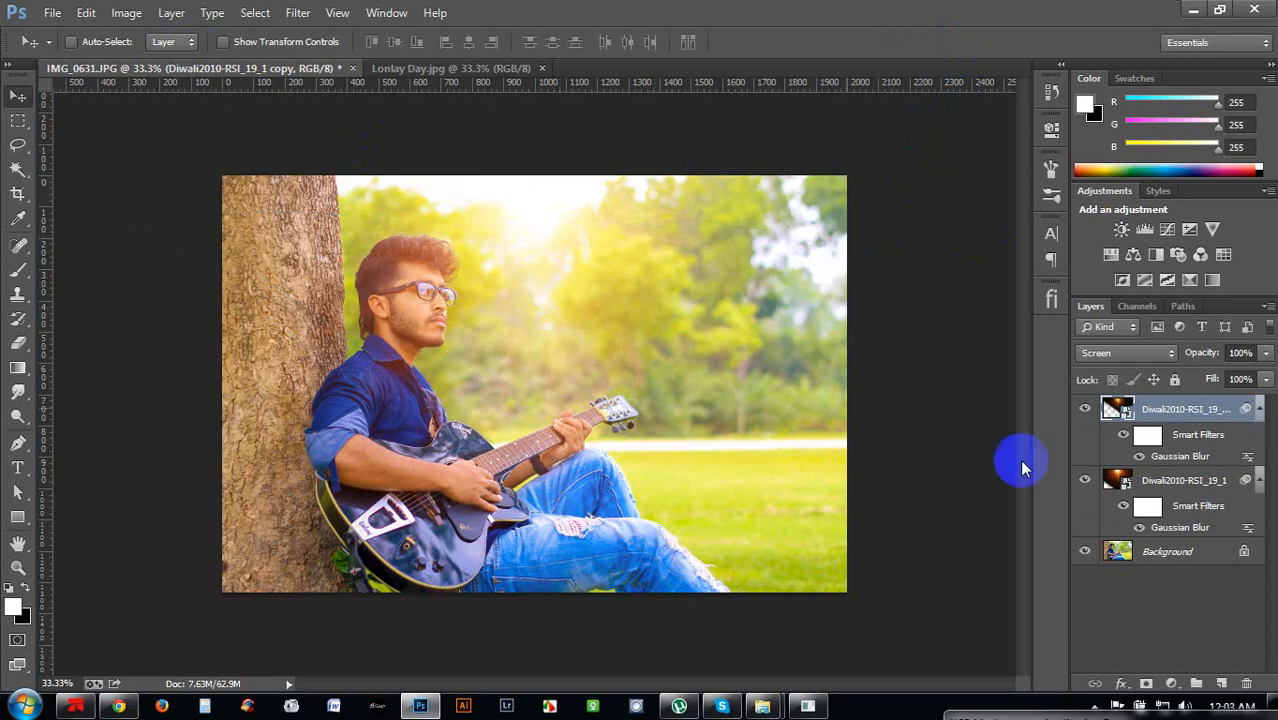
click(1260, 410)
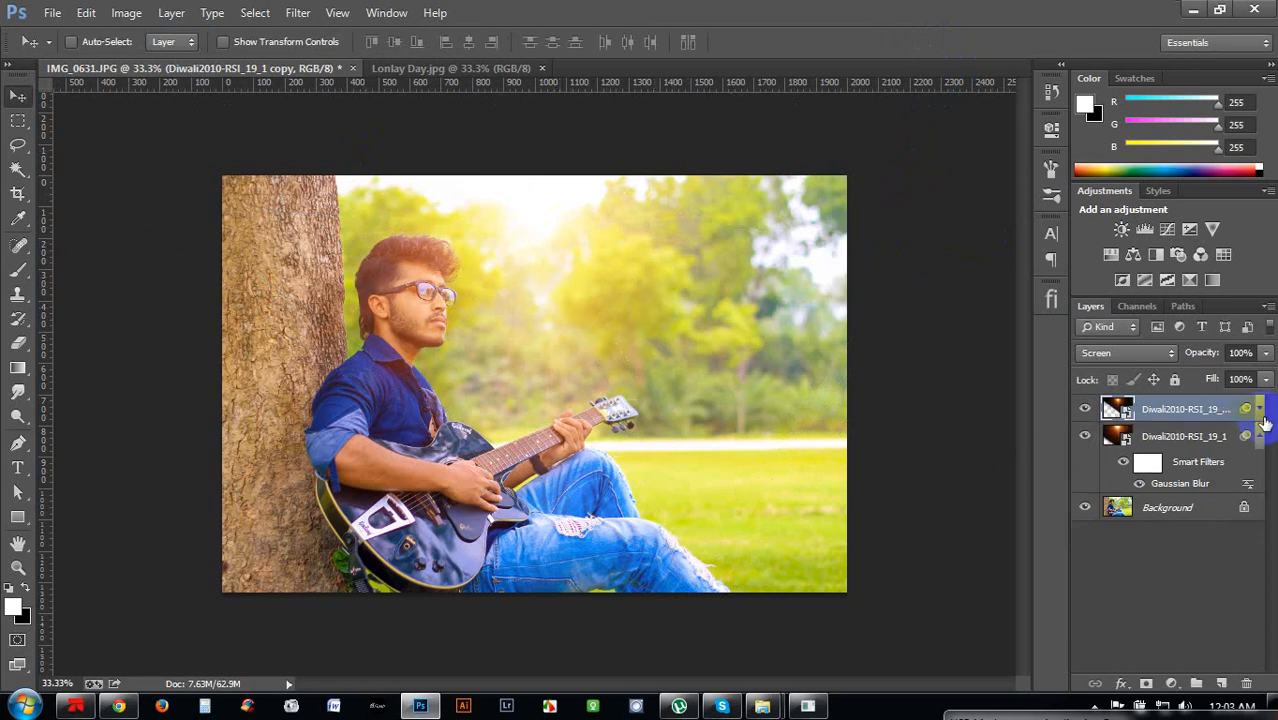
Add a Levels adjustment layer above the firework layers with black input 31 and white input 246, leaving midtones at 1.00
click(1171, 683)
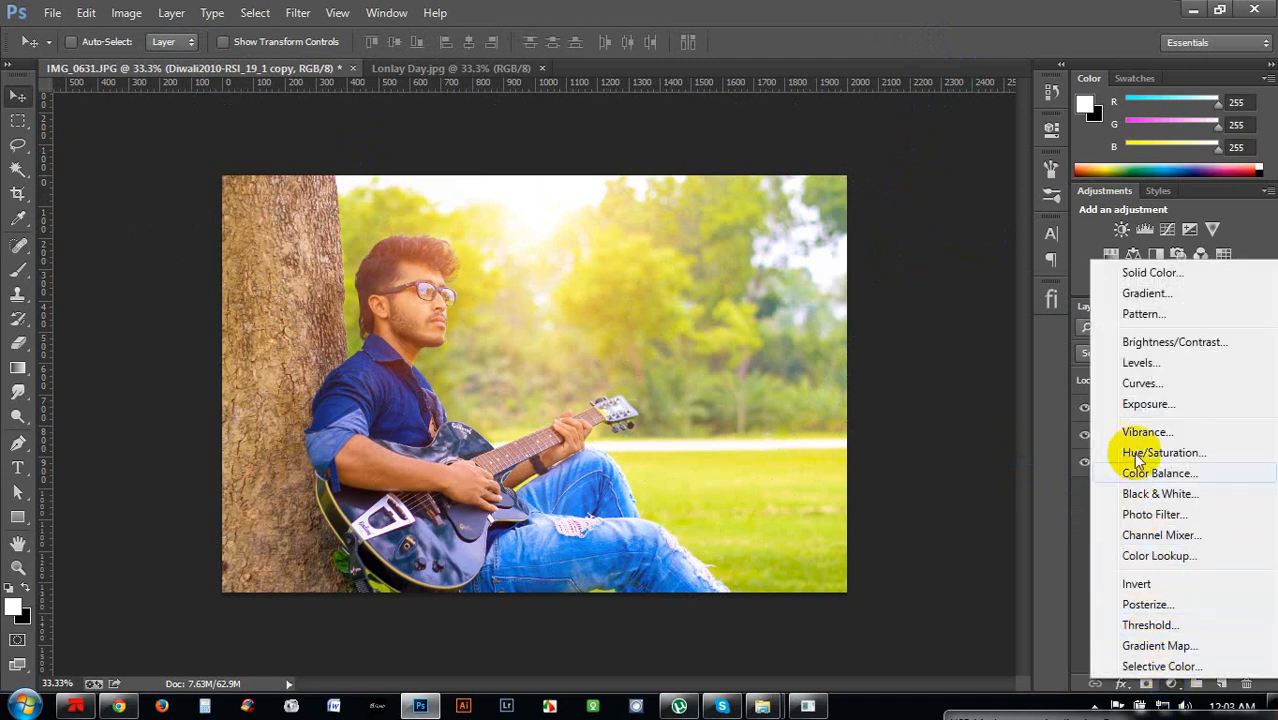
click(1140, 363)
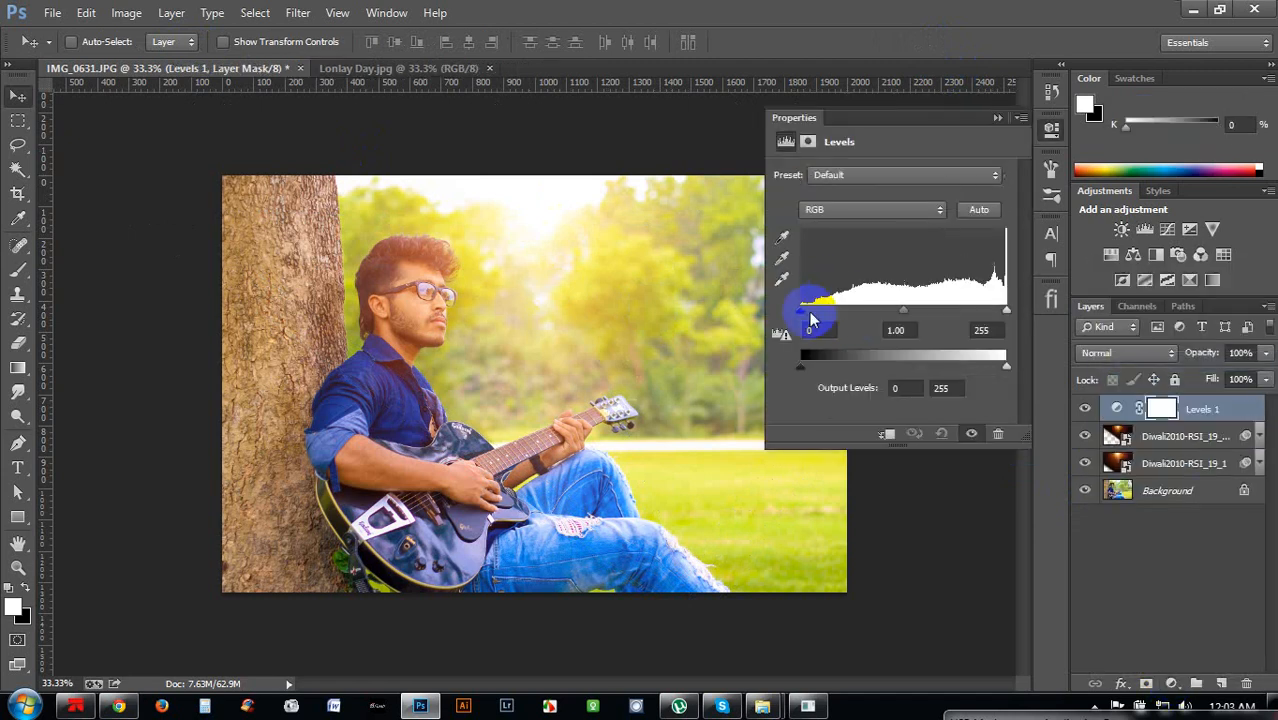
drag(807, 320, 815, 318)
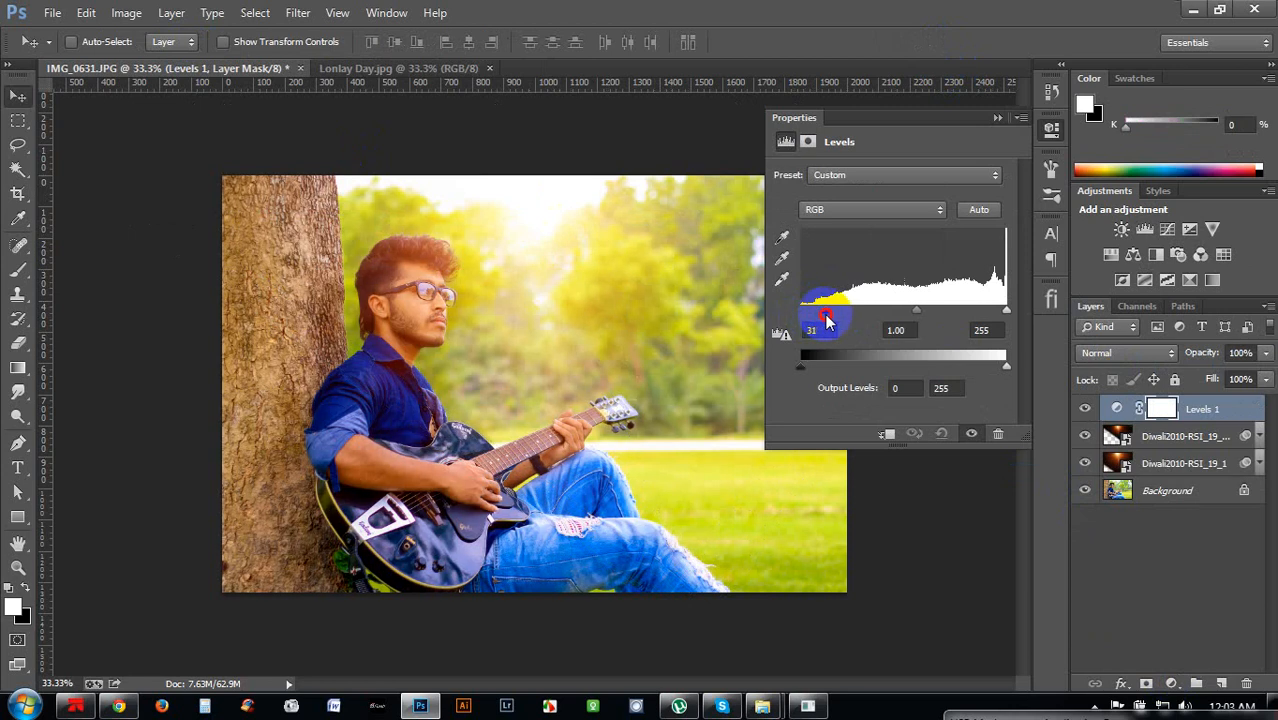
drag(1006, 310, 1000, 315)
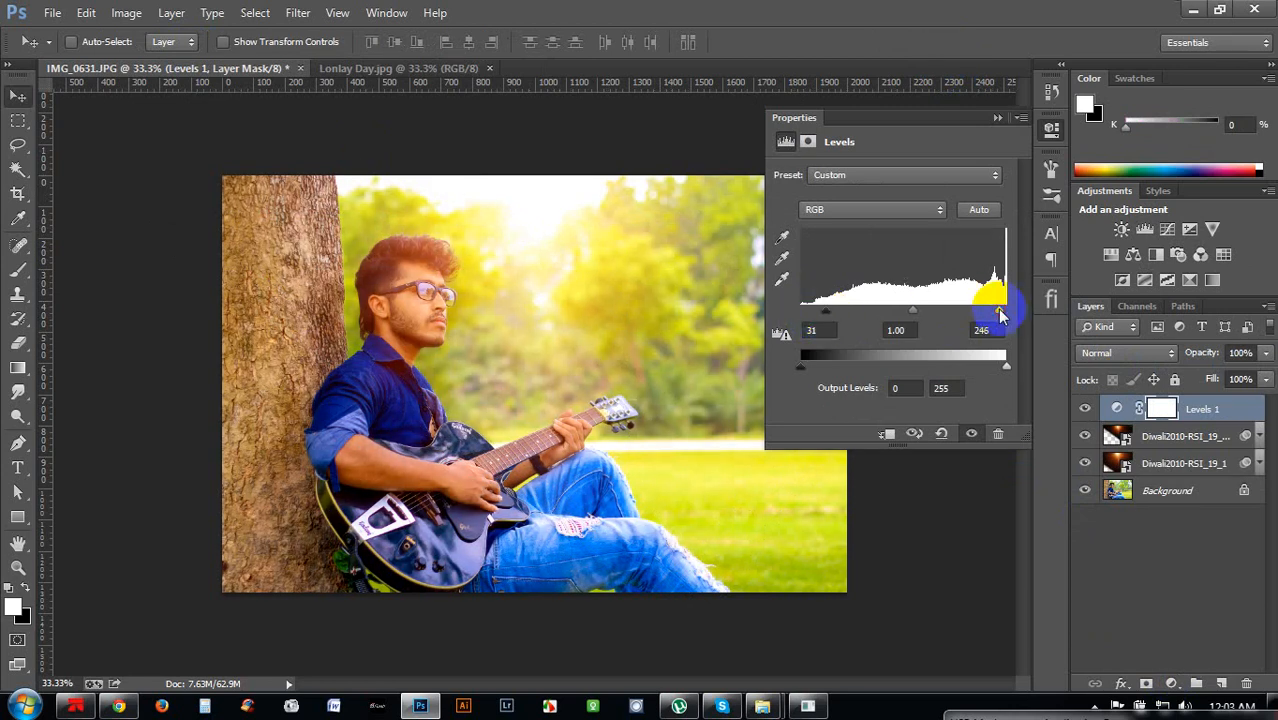
drag(912, 311, 912, 315)
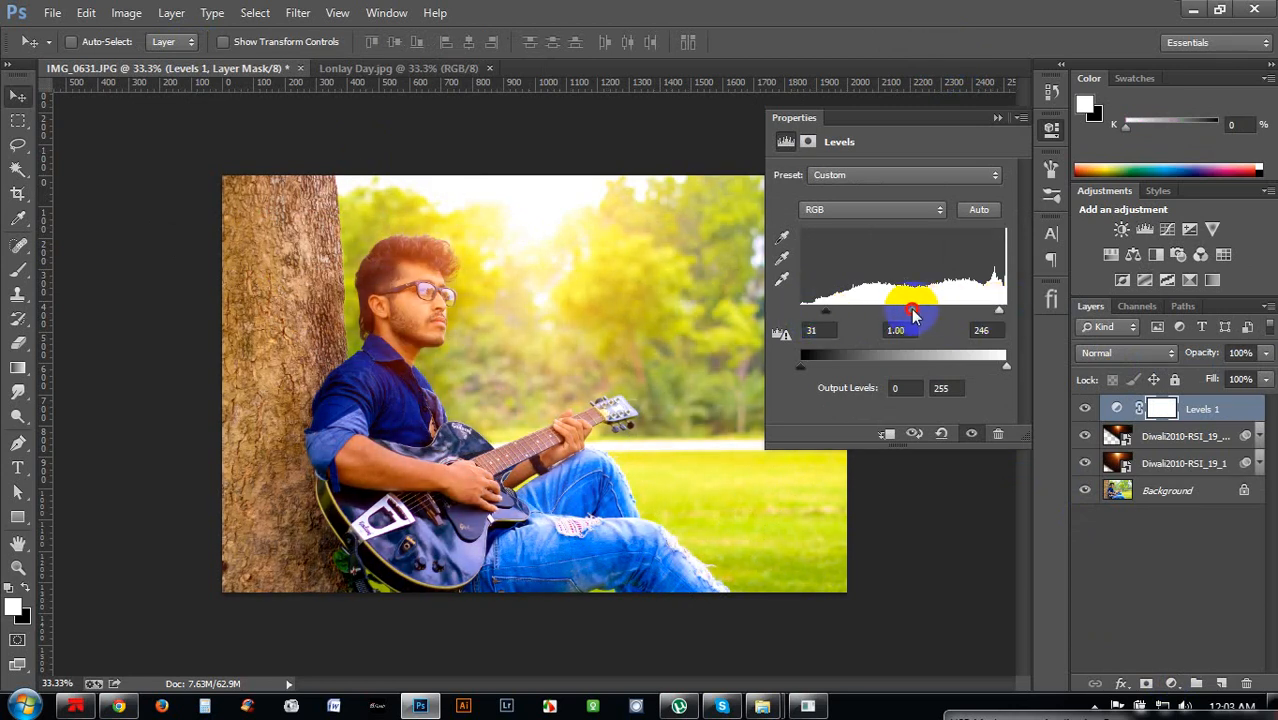
click(997, 118)
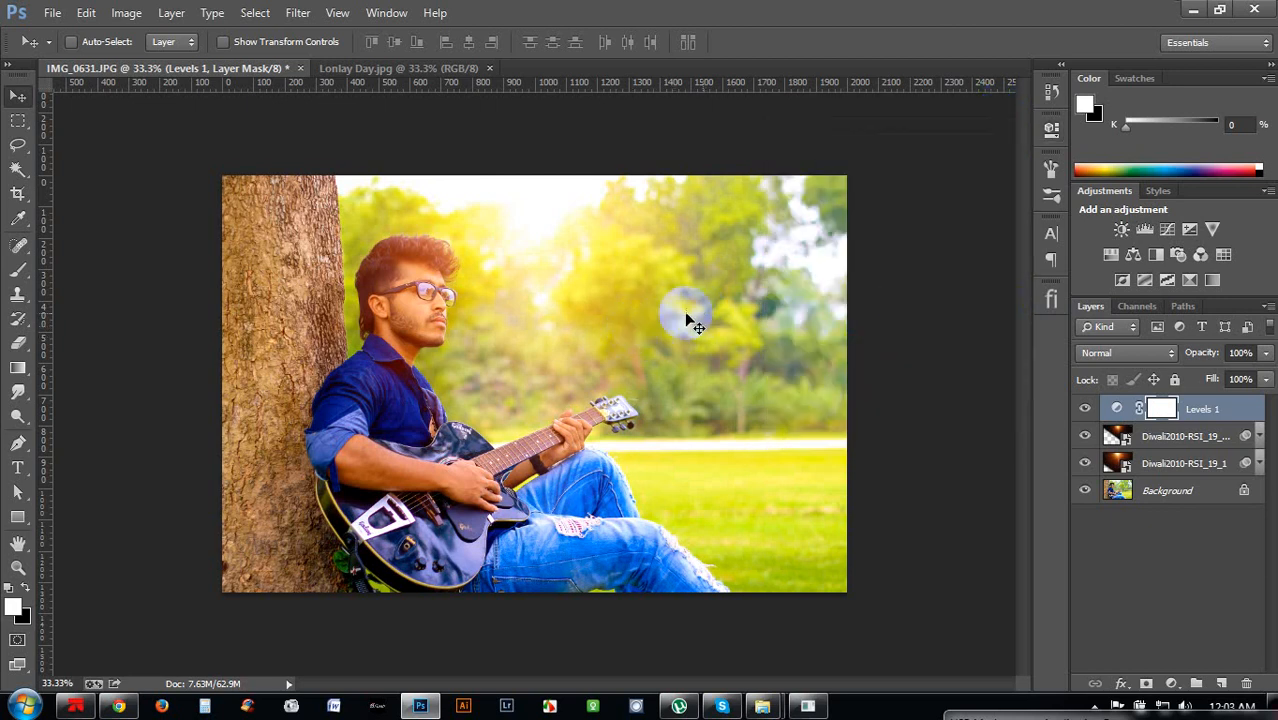
Compare the graded IMG_0631.JPG portrait with the finished Lonlay Day.jpg
click(358, 67)
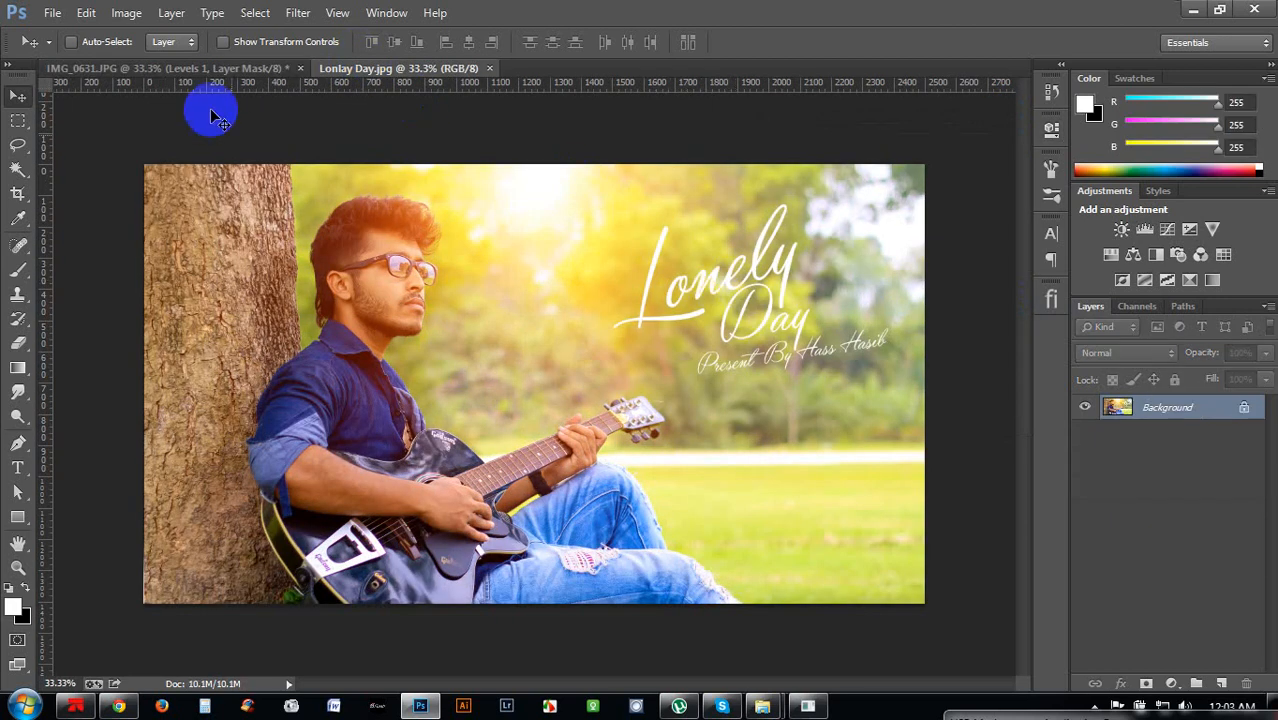
click(205, 72)
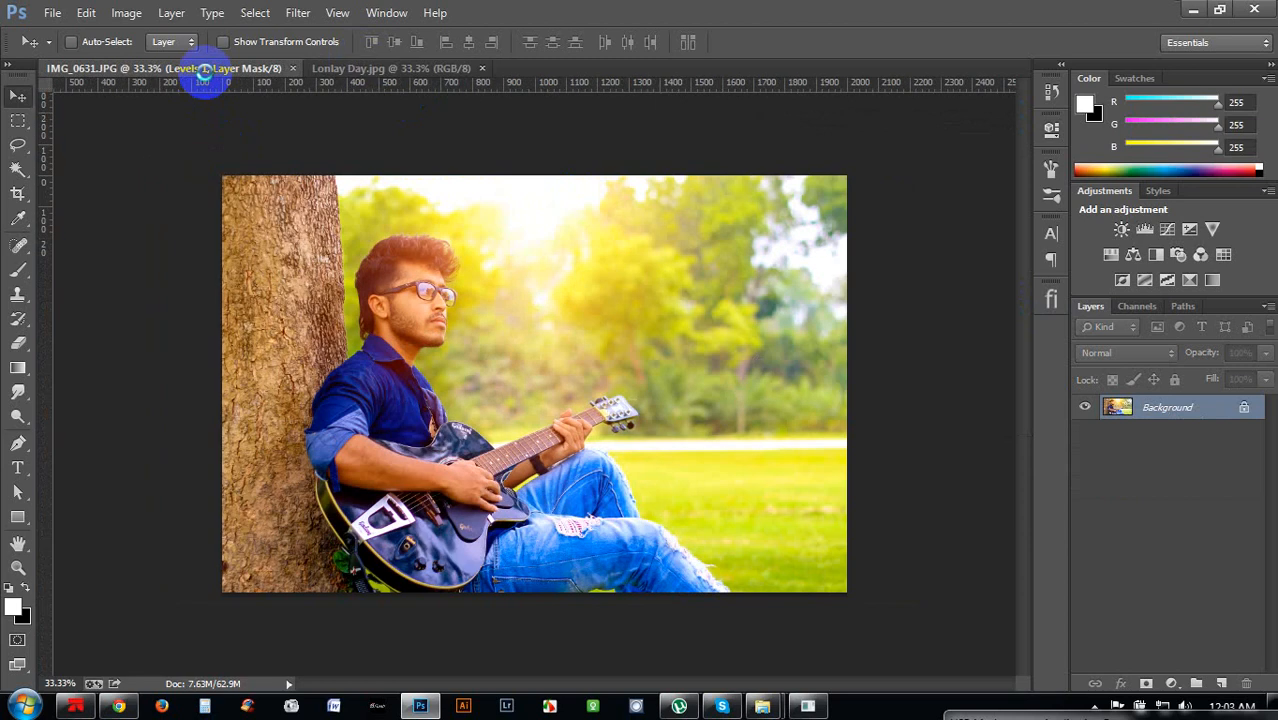
click(420, 80)
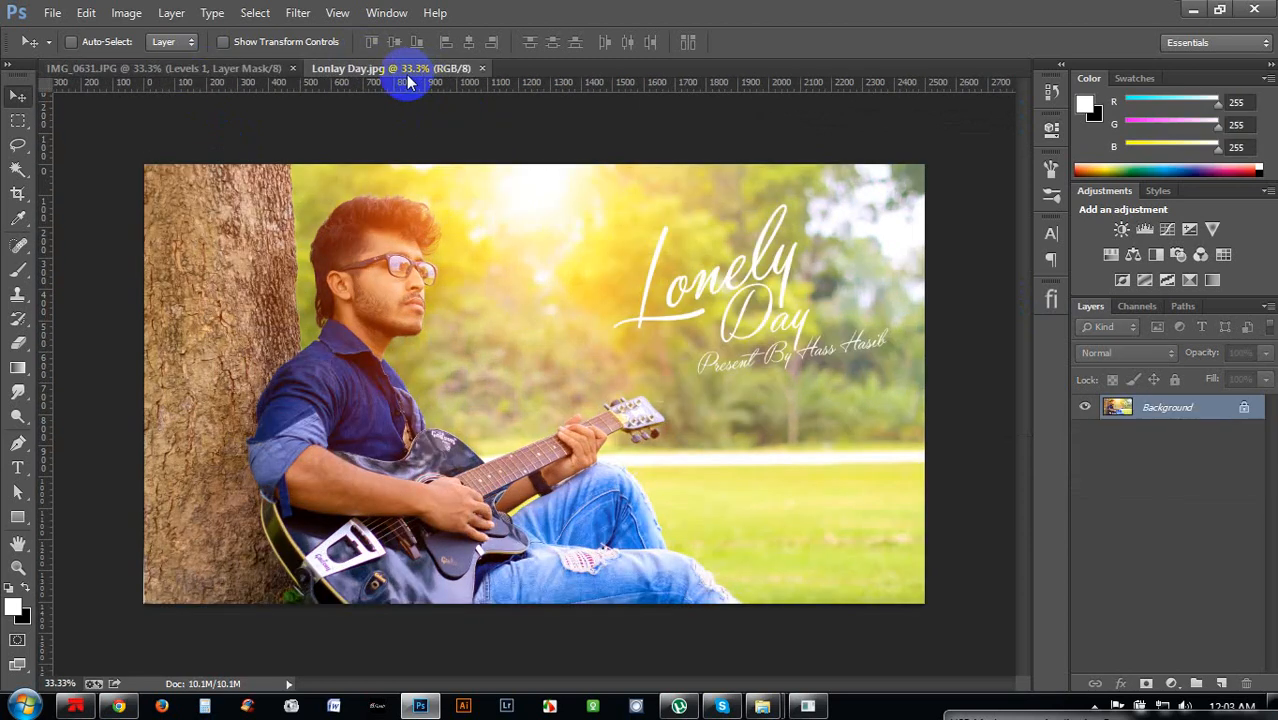
click(251, 66)
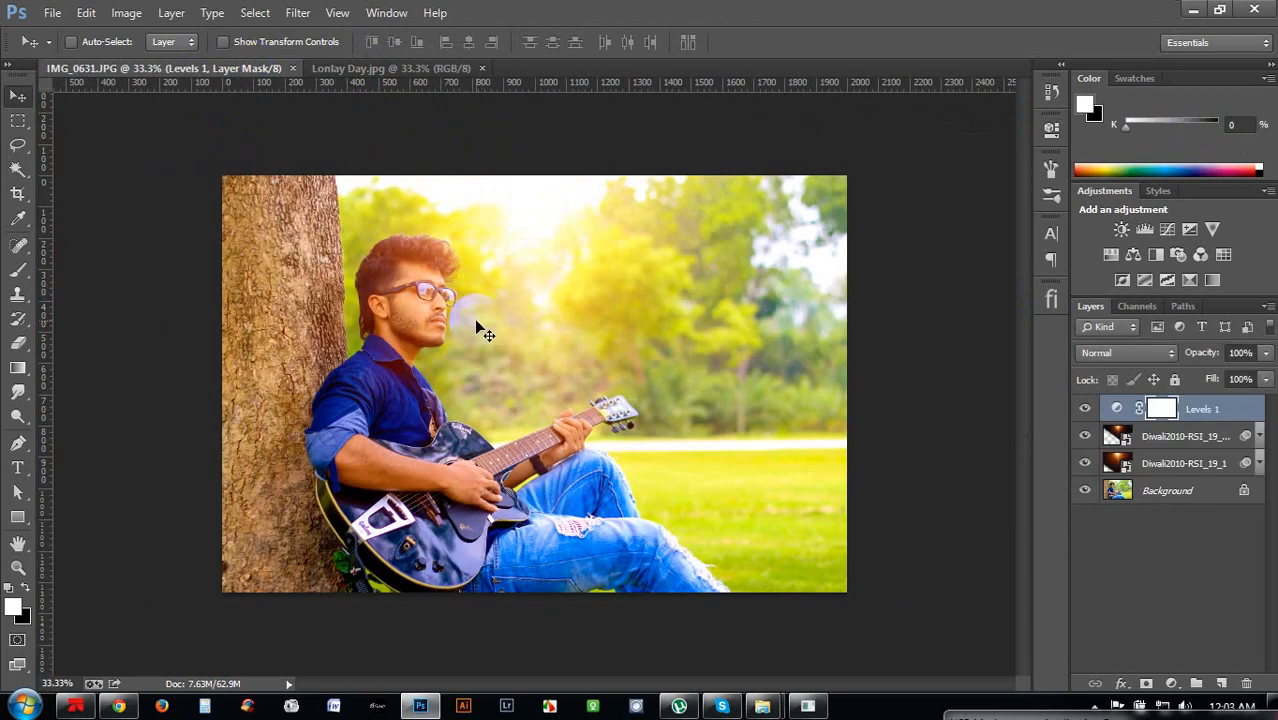
Start cropping the portrait and set the crop aspect ratio to 1920 by 1080 px
click(18, 194)
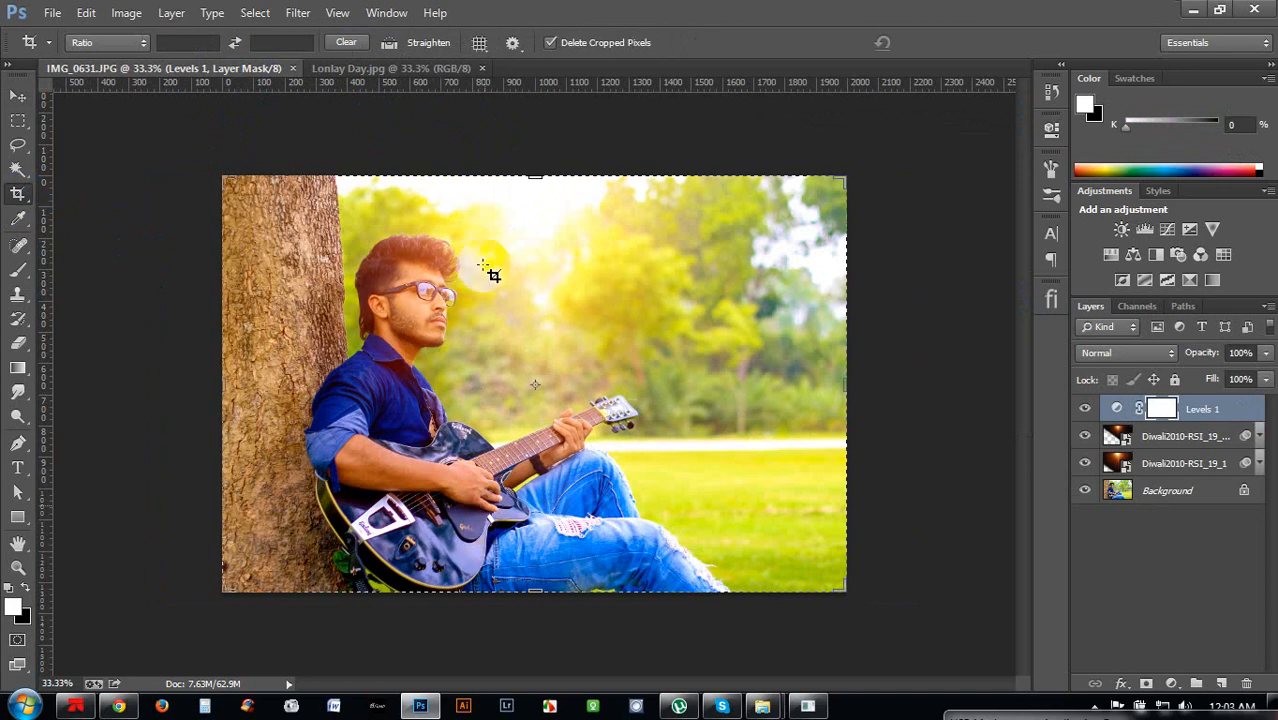
click(175, 43)
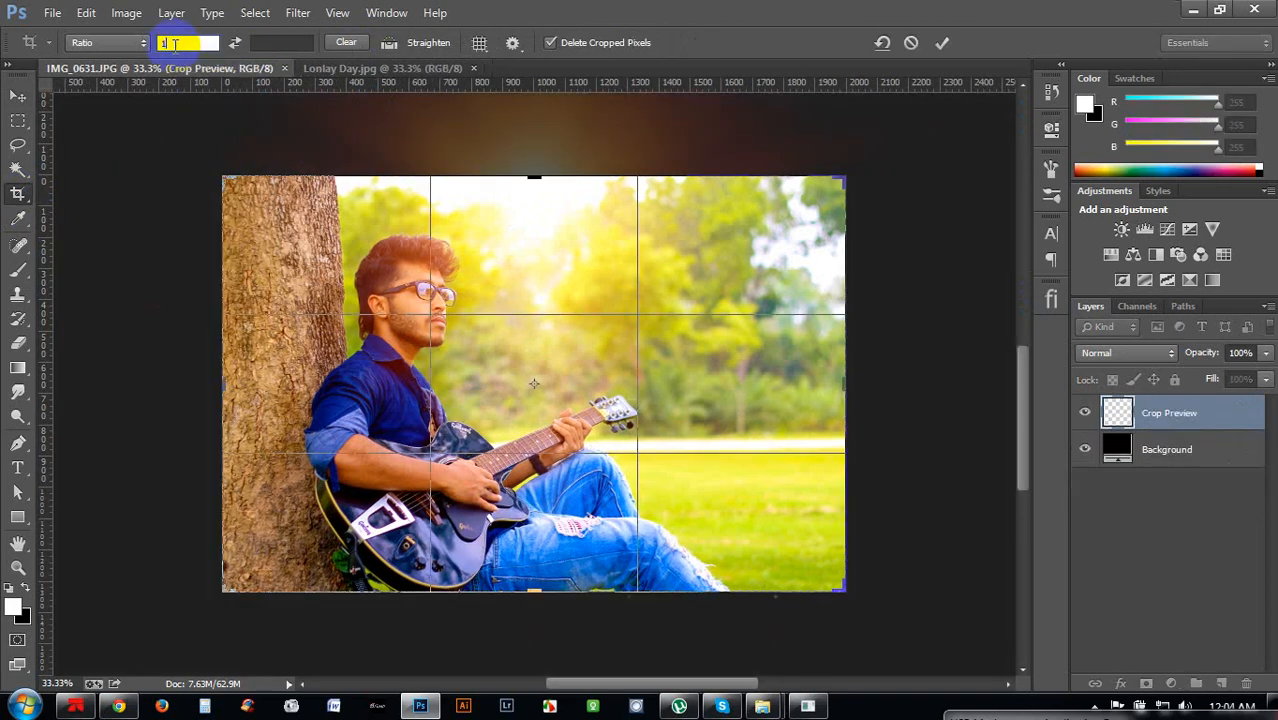
text(1020)
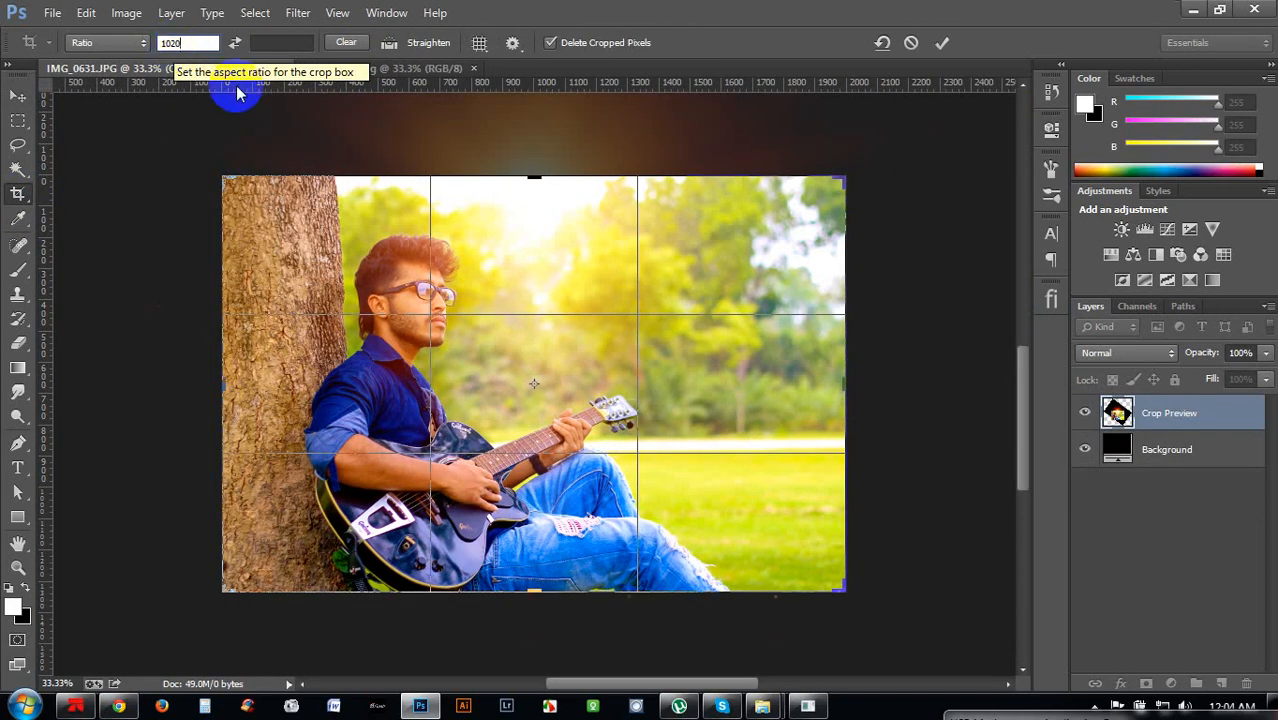
click(278, 41)
text(1)
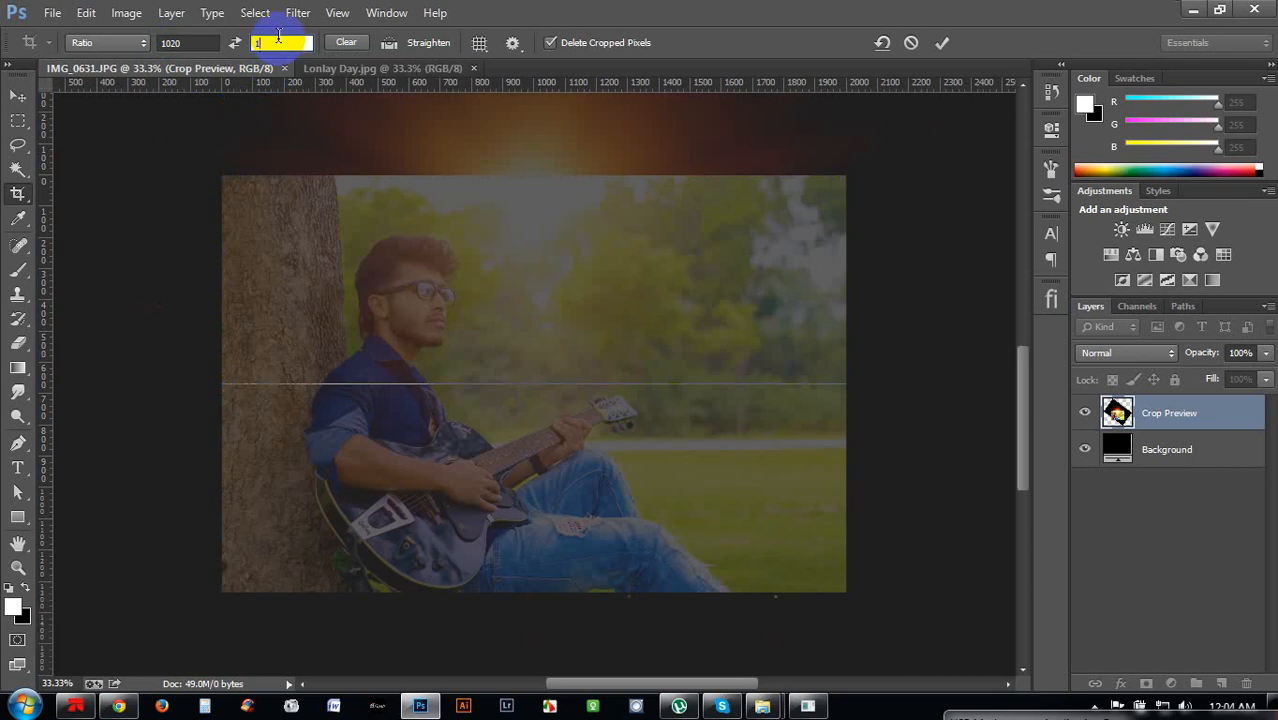
text(080)
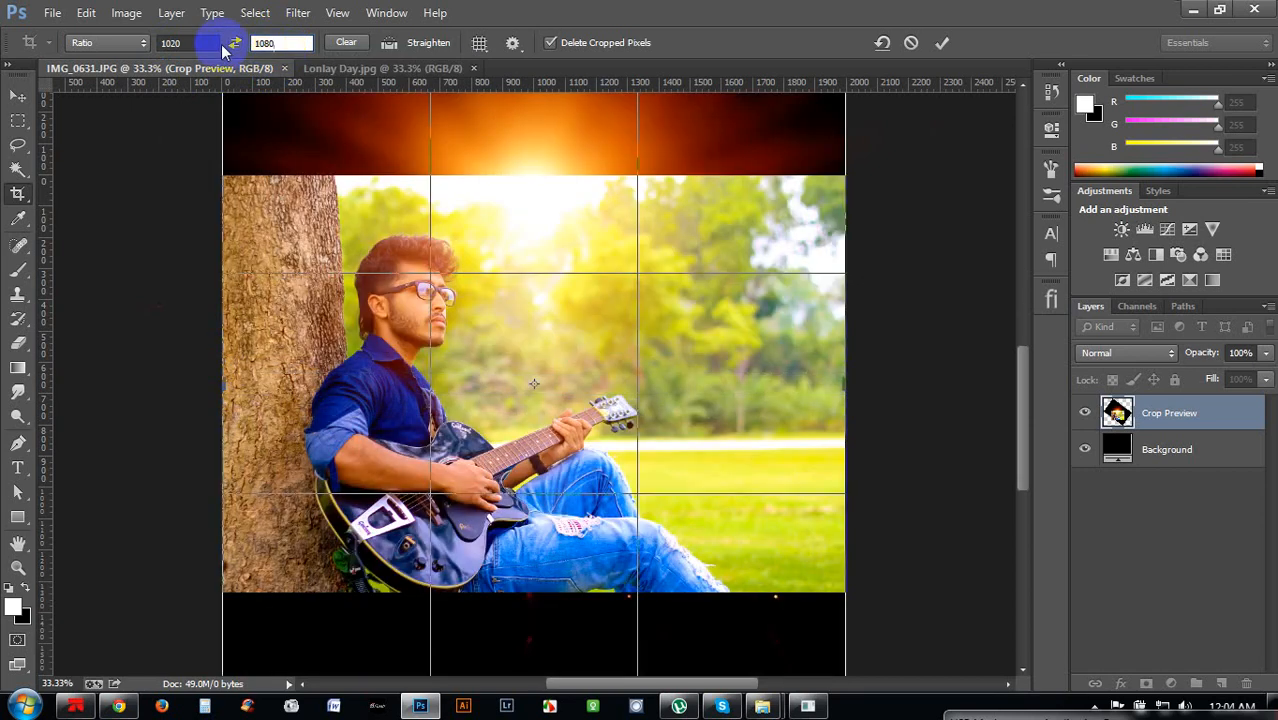
double_click(300, 40)
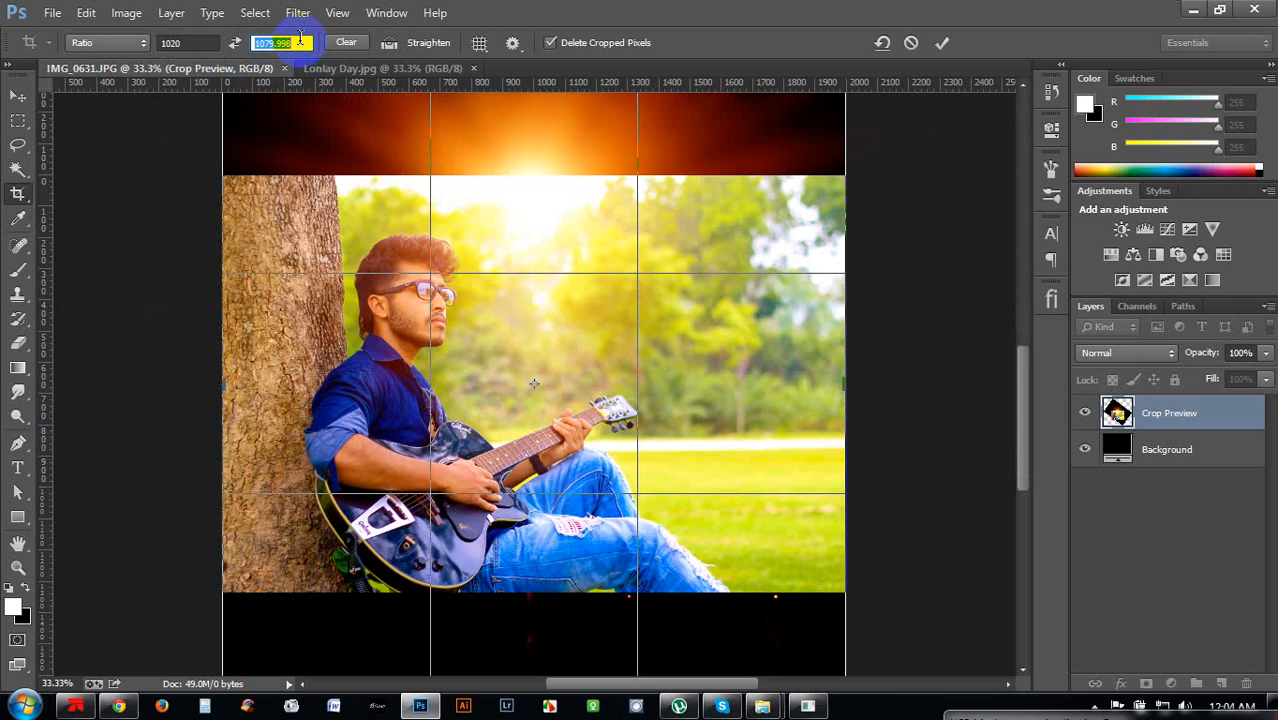
text(1080)
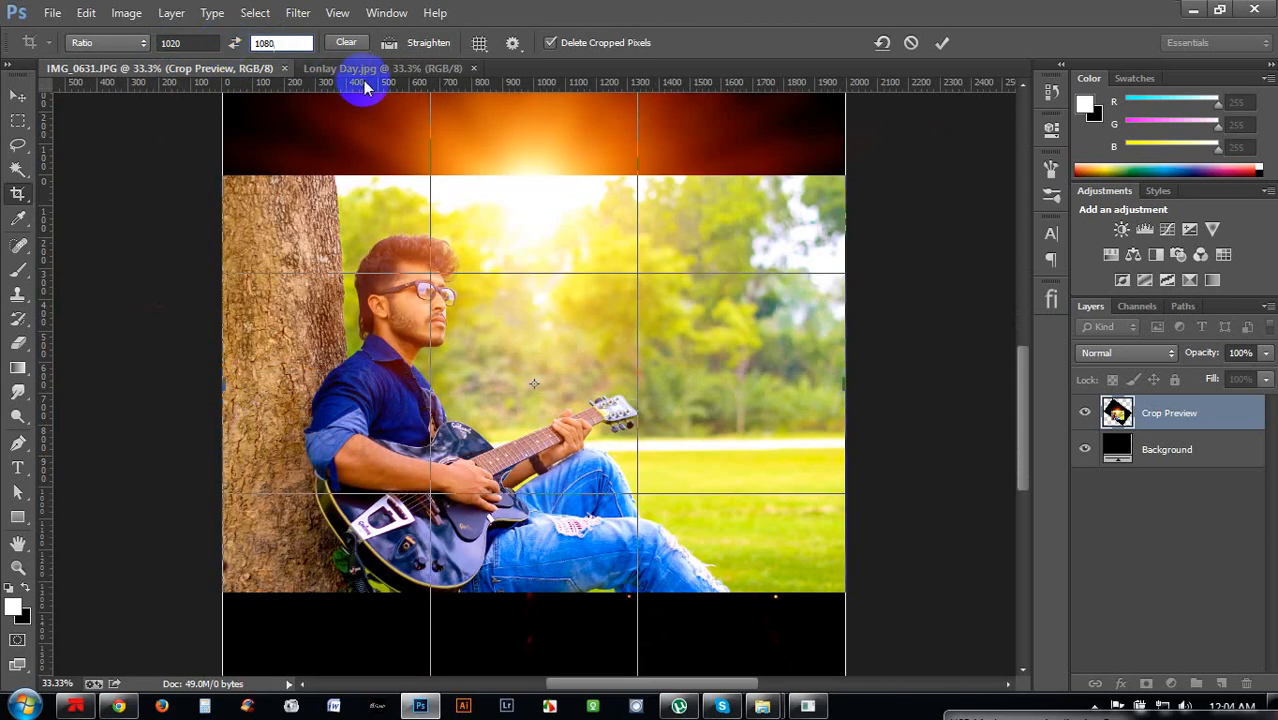
click(213, 40)
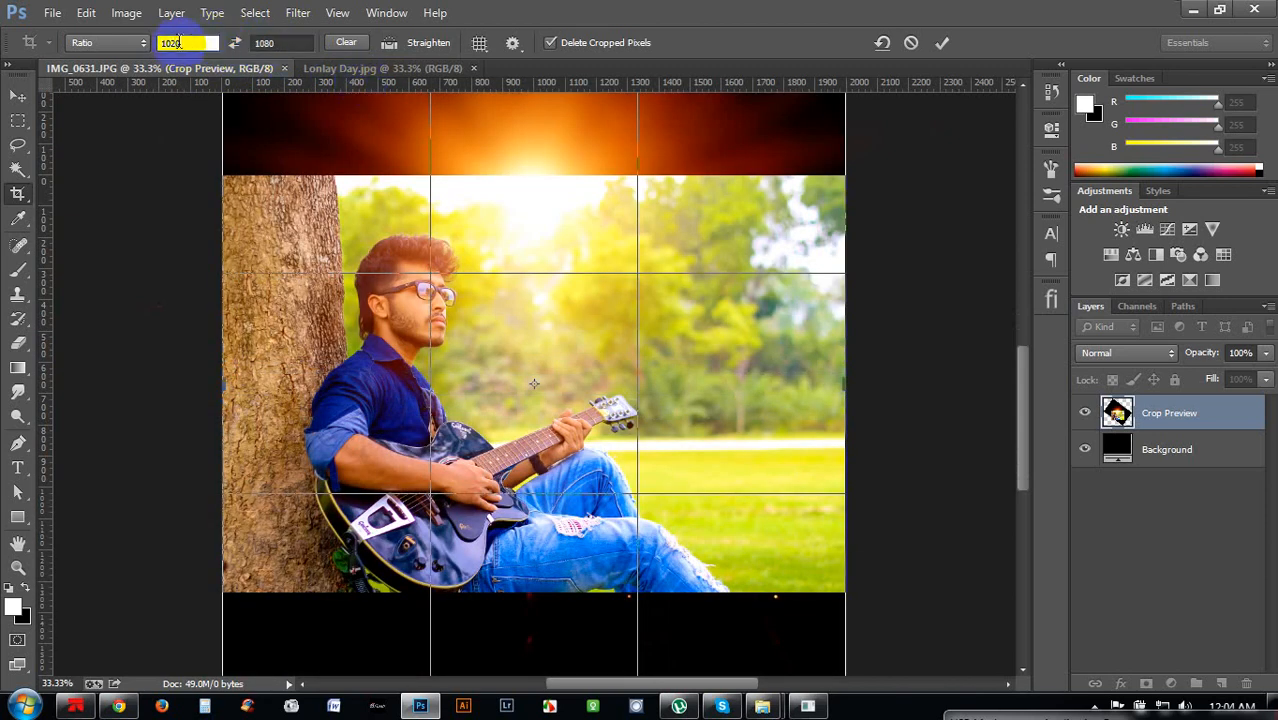
text(9)
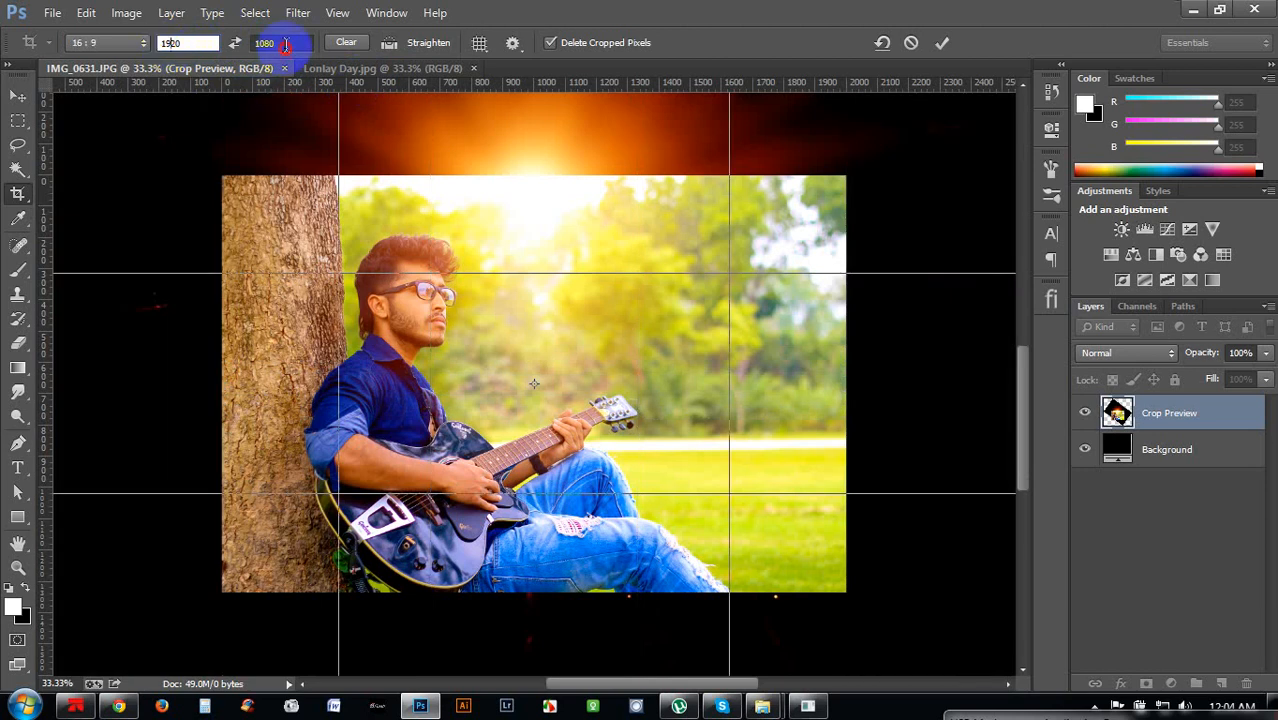
click(211, 42)
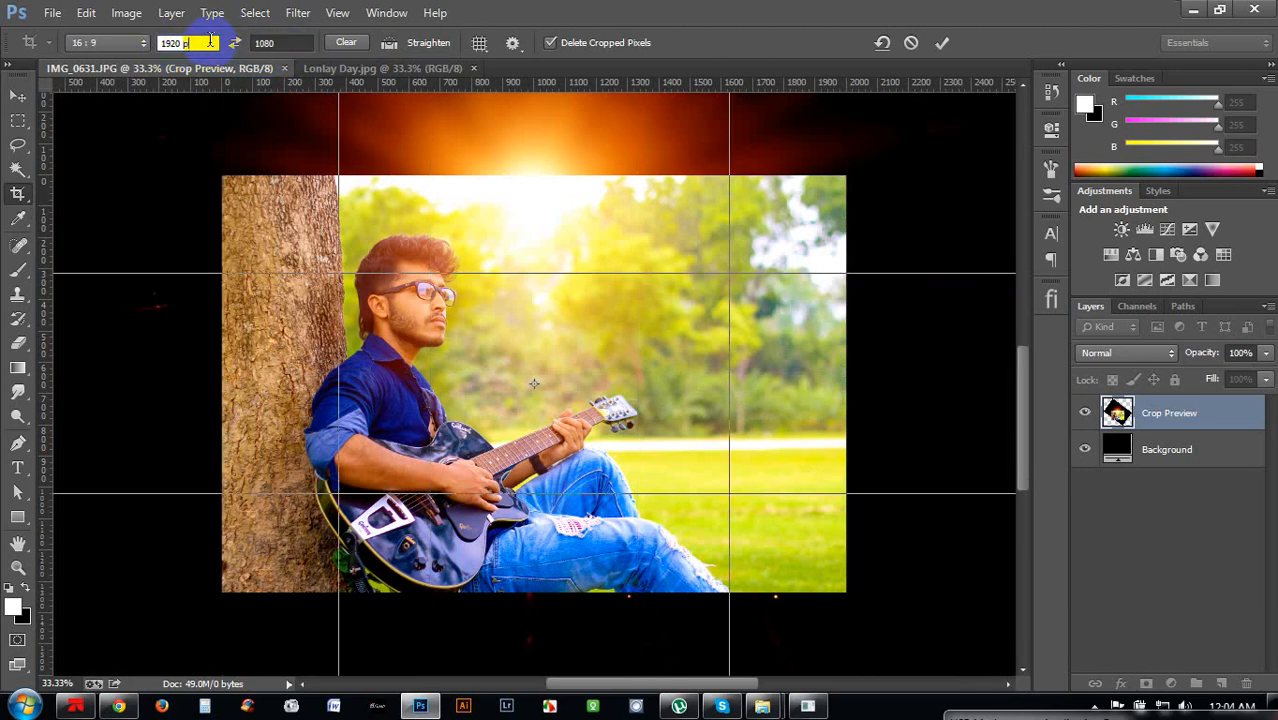
click(307, 42)
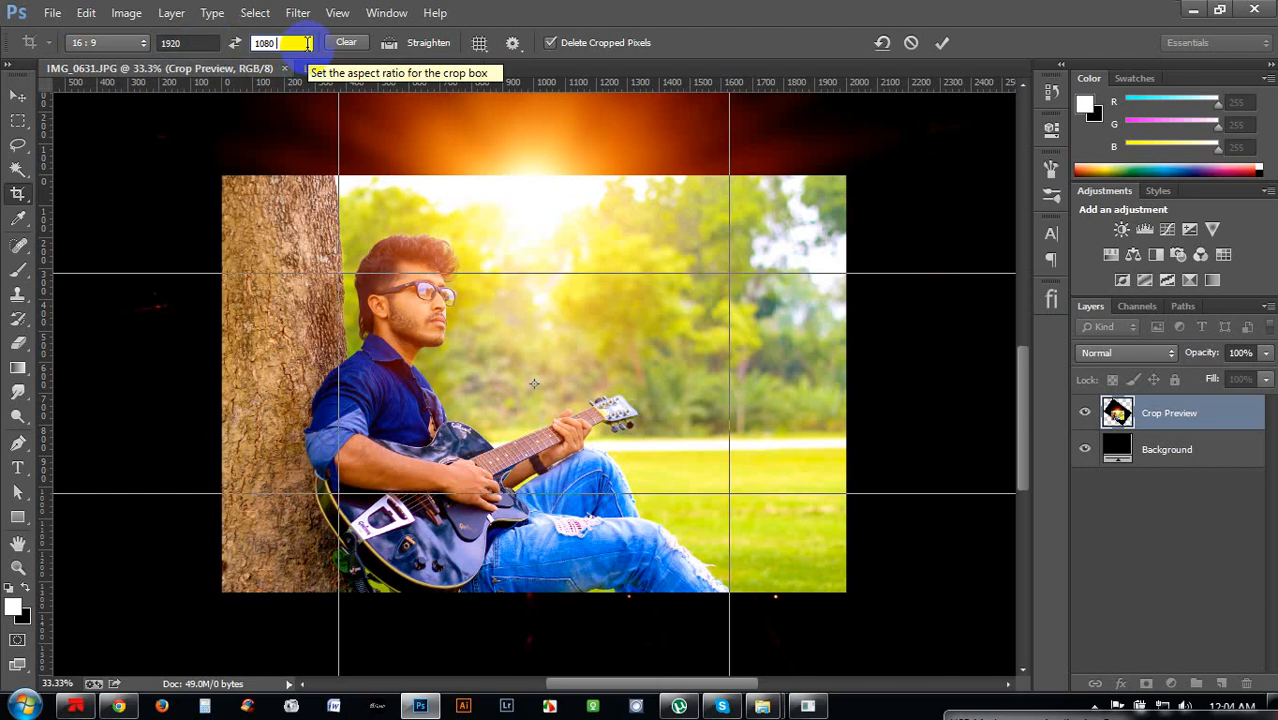
Shrink the crop box to the photo's full width, position it to trim mostly the upper edge, and apply the crop
click(489, 237)
key(ctrl+minus)
key(ctrl+minus)
key(ctrl+minus)
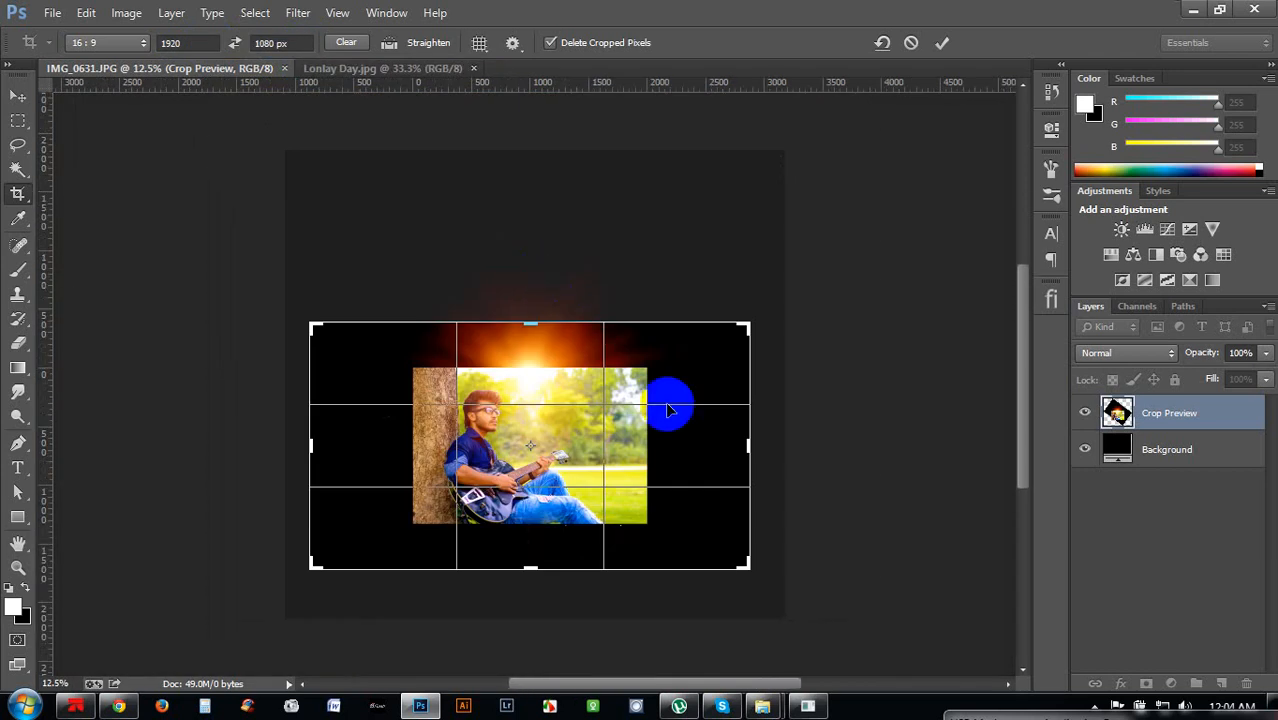
drag(748, 566, 652, 502)
key(ctrl+plus)
key(ctrl+plus)
key(ctrl+plus)
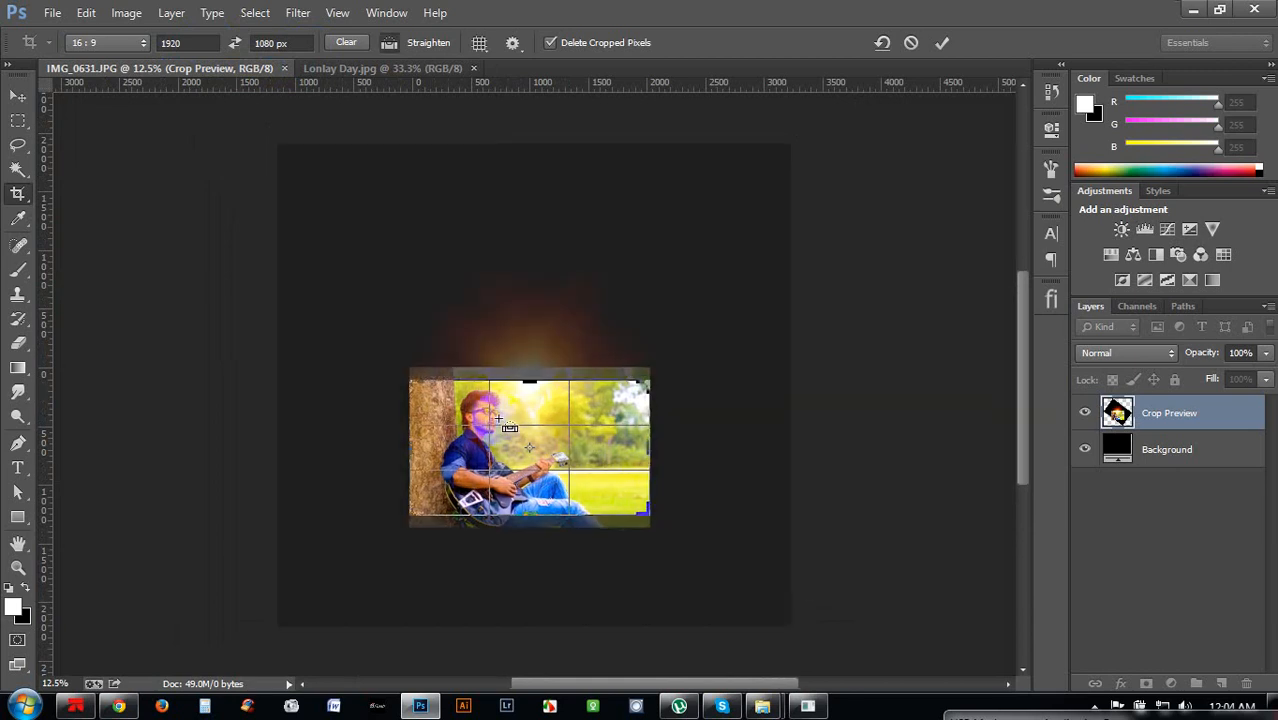
click(498, 418)
drag(498, 418, 538, 402)
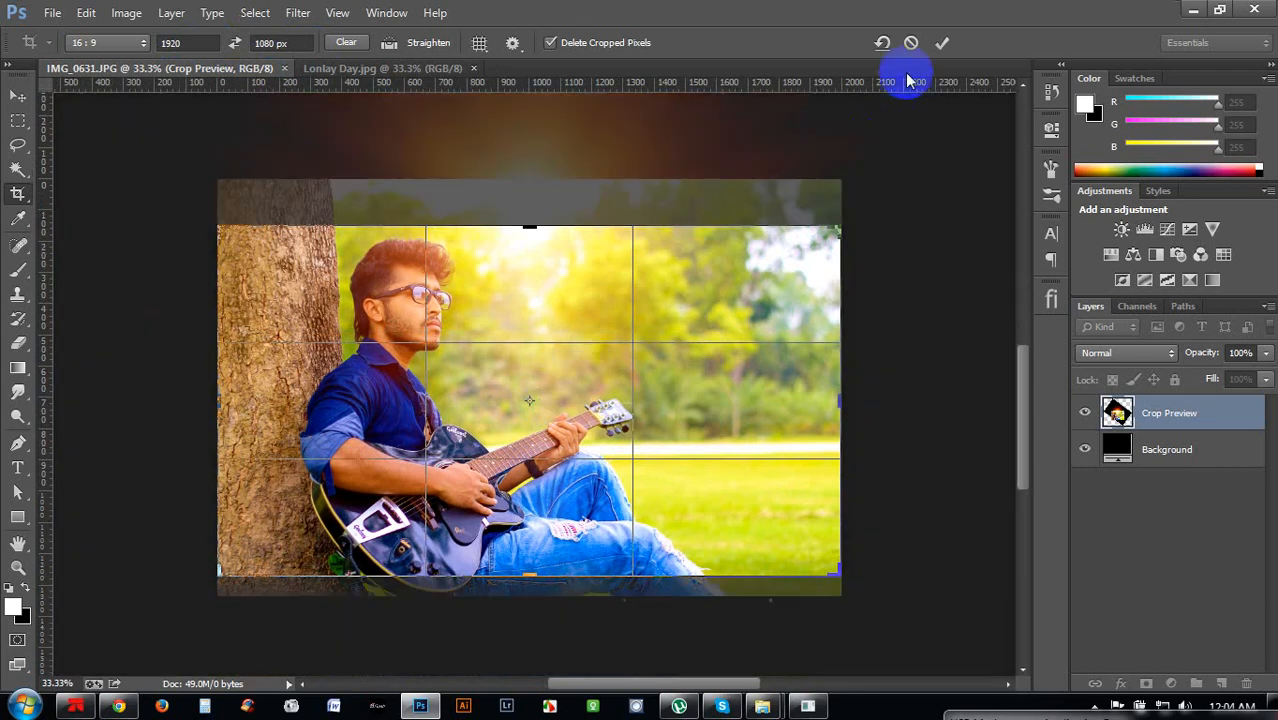
click(943, 44)
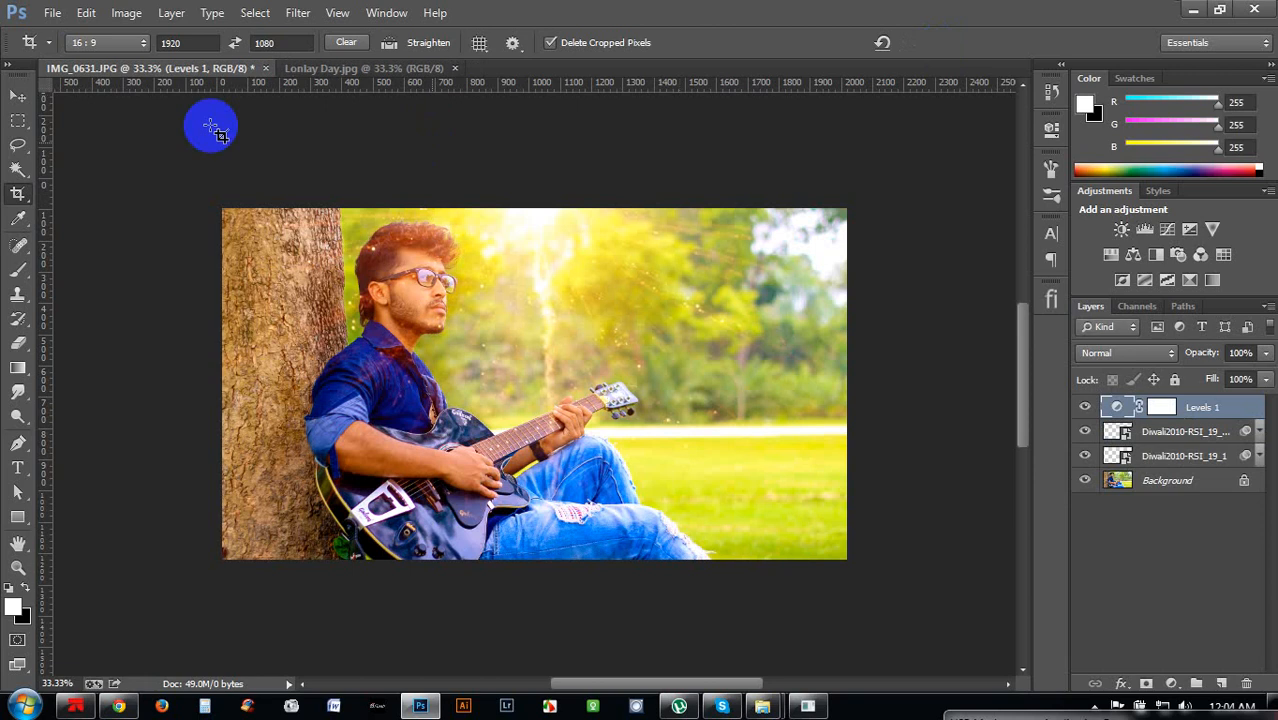
click(18, 96)
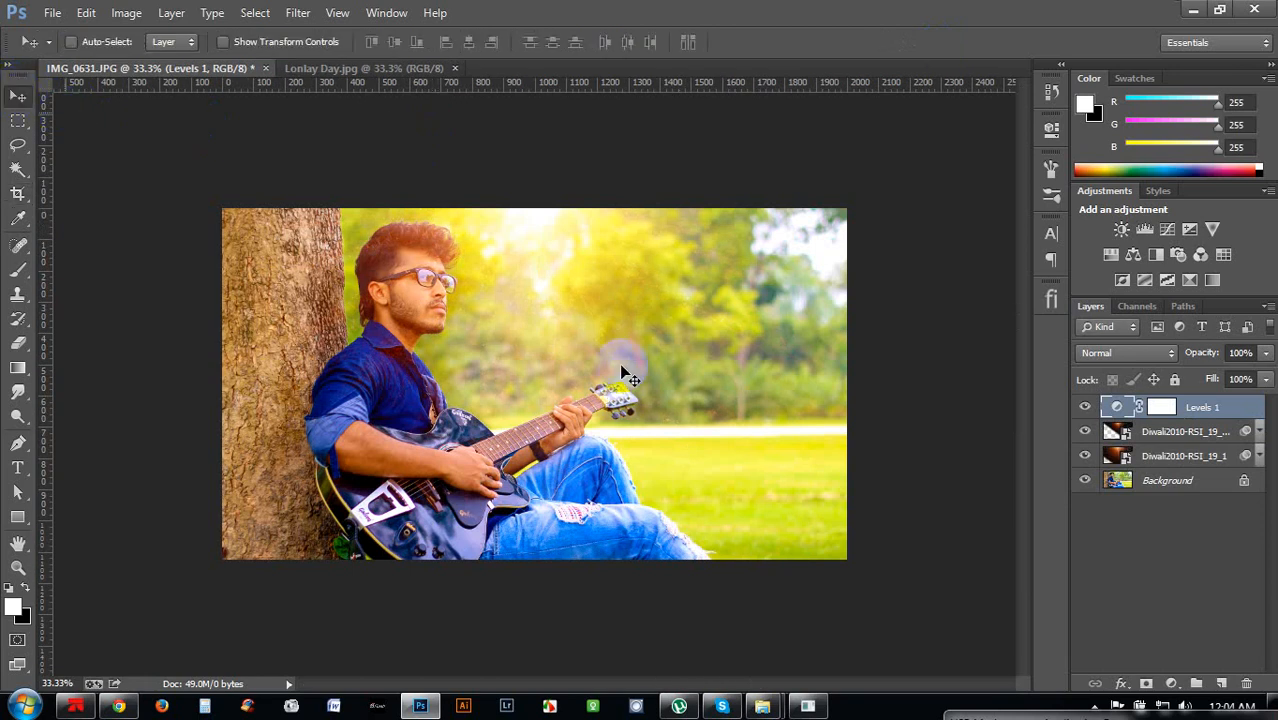
key(ctrl+plus)
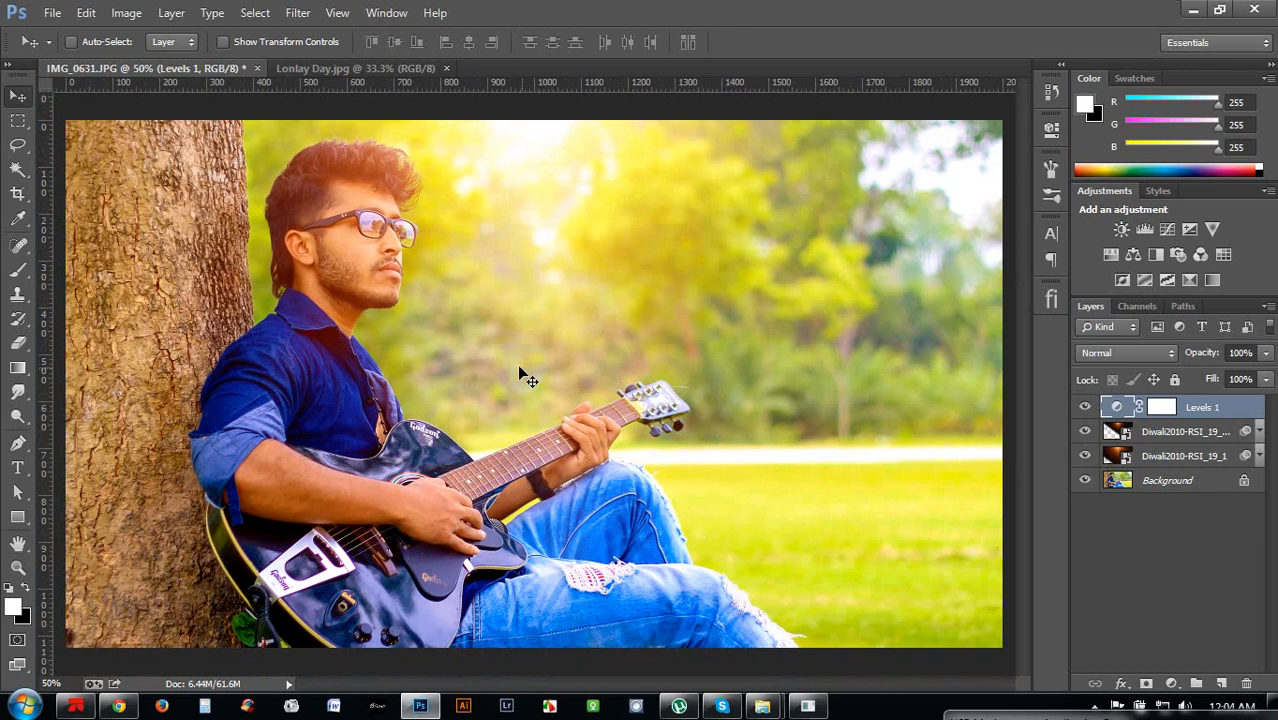
click(733, 642)
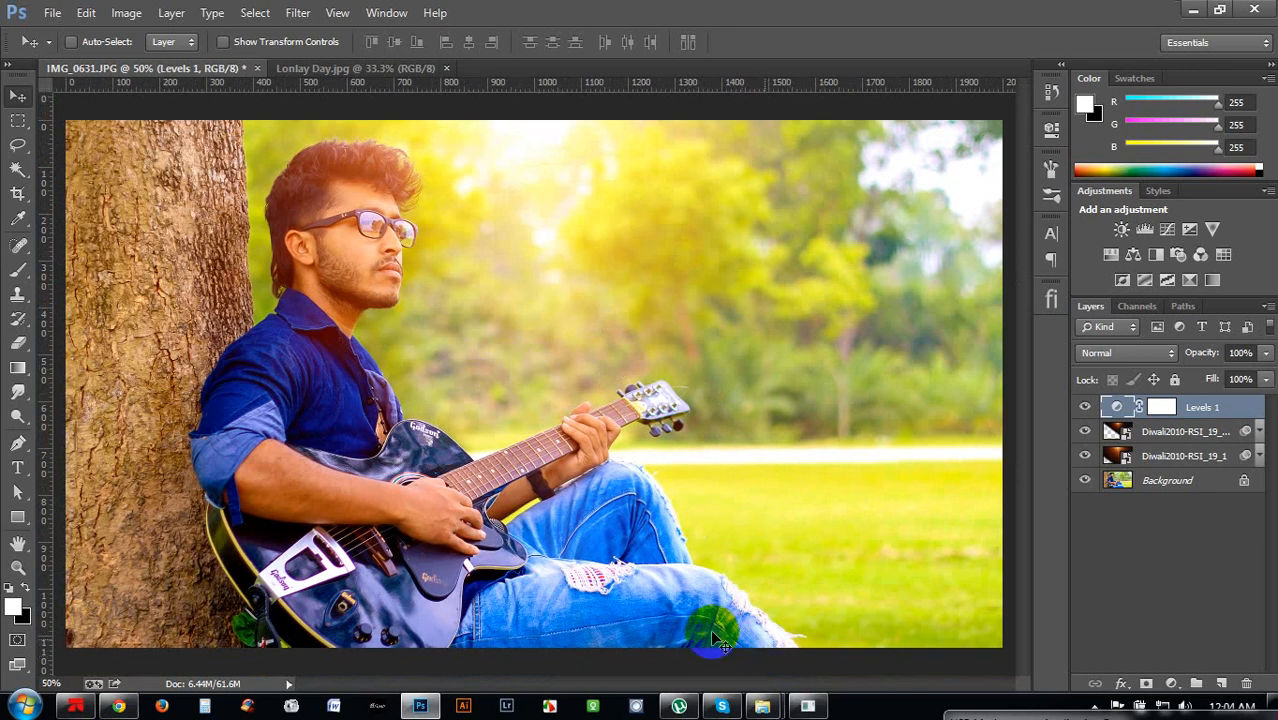